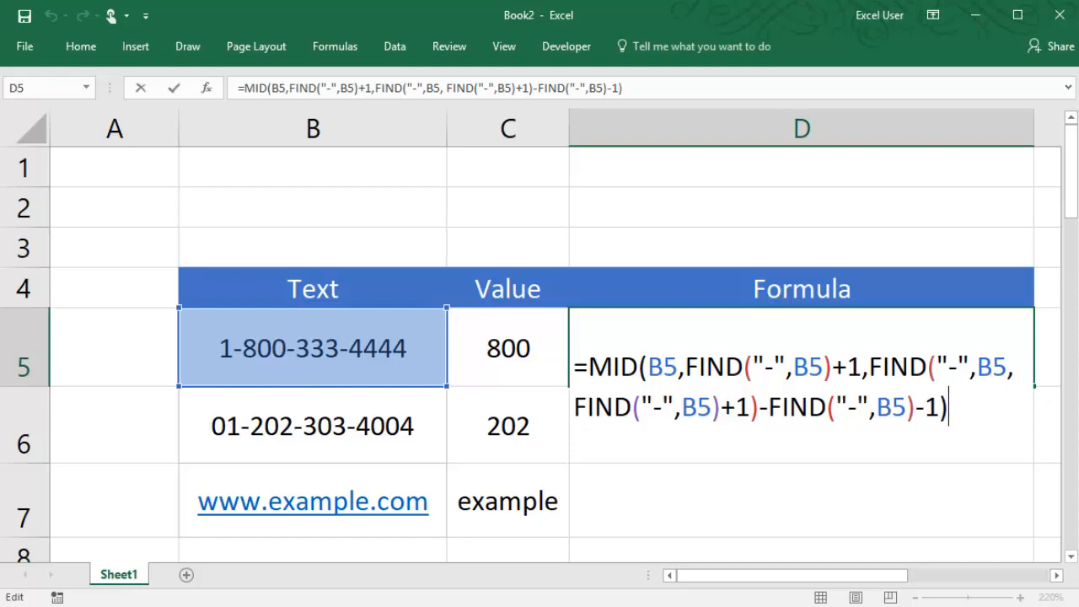
Replace the nested MID/FIND formula in cell D5 with =GetElement(B5,2,"-").
{"action": "left_click_drag", "start_coordinate": [949, 408], "coordinate": [525, 348]}
{"action": "key", "text": "Delete"}
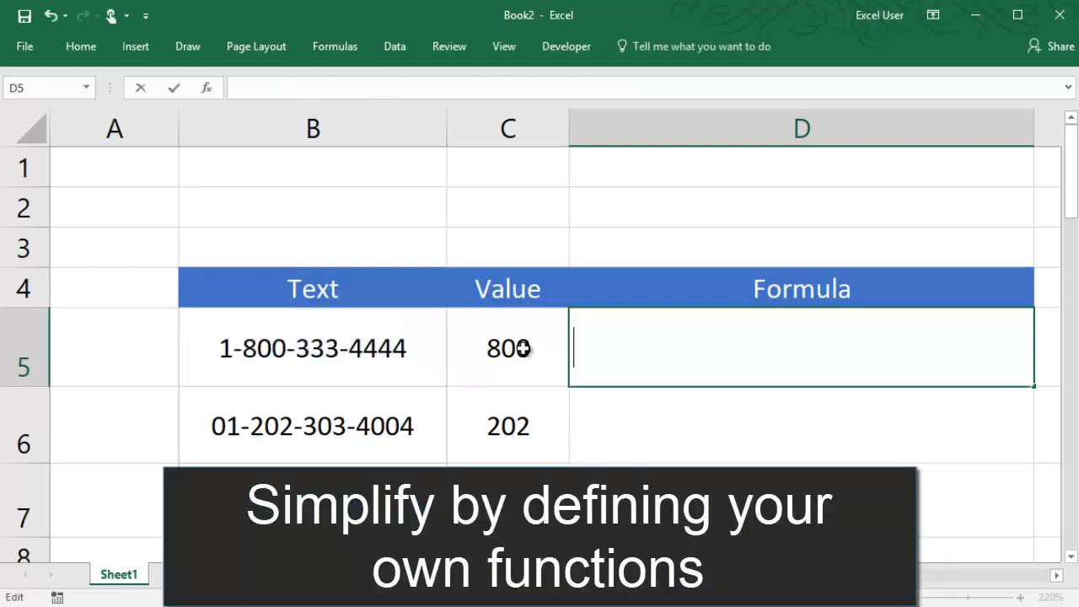
{"action": "type", "text": "=GetElement("}
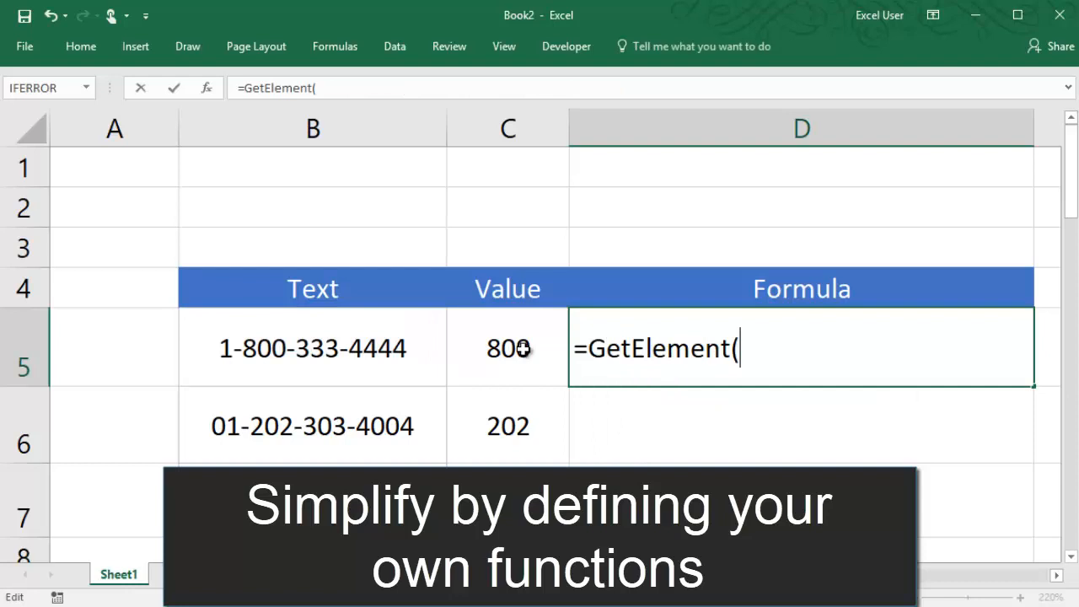
{"action": "left_click", "coordinate": [395, 347]}
{"action": "type", "text": ",2,\"-\")"}
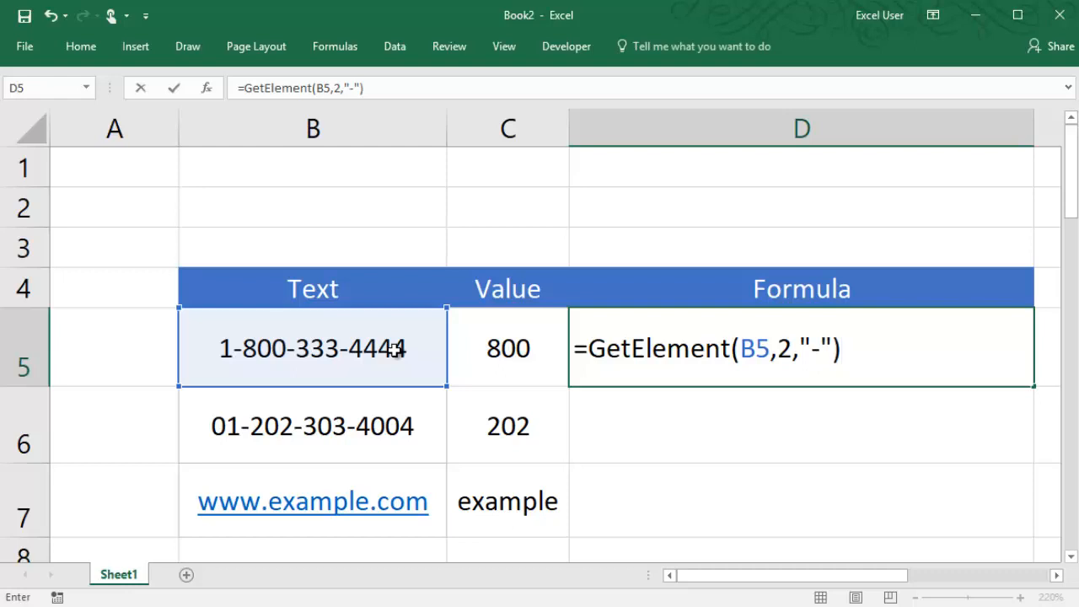
{"action": "key", "text": "Return"}
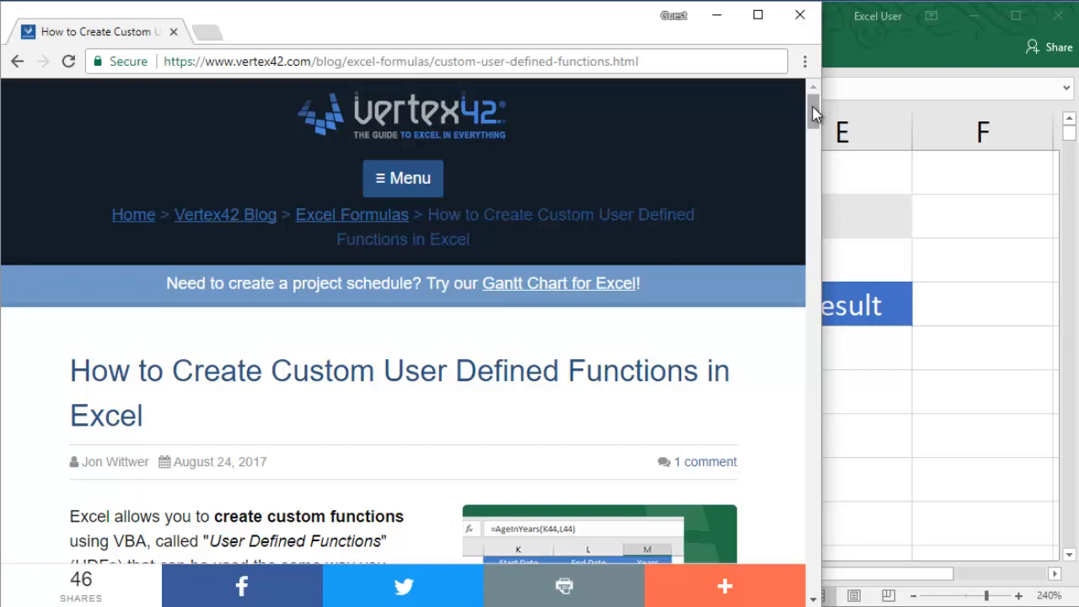
Download the example file CustomFunctions.xlsm from the Vertex42 article on custom user defined functions and open it in Excel.
{"action": "left_click_drag", "start_coordinate": [814, 112], "coordinate": [818, 311]}
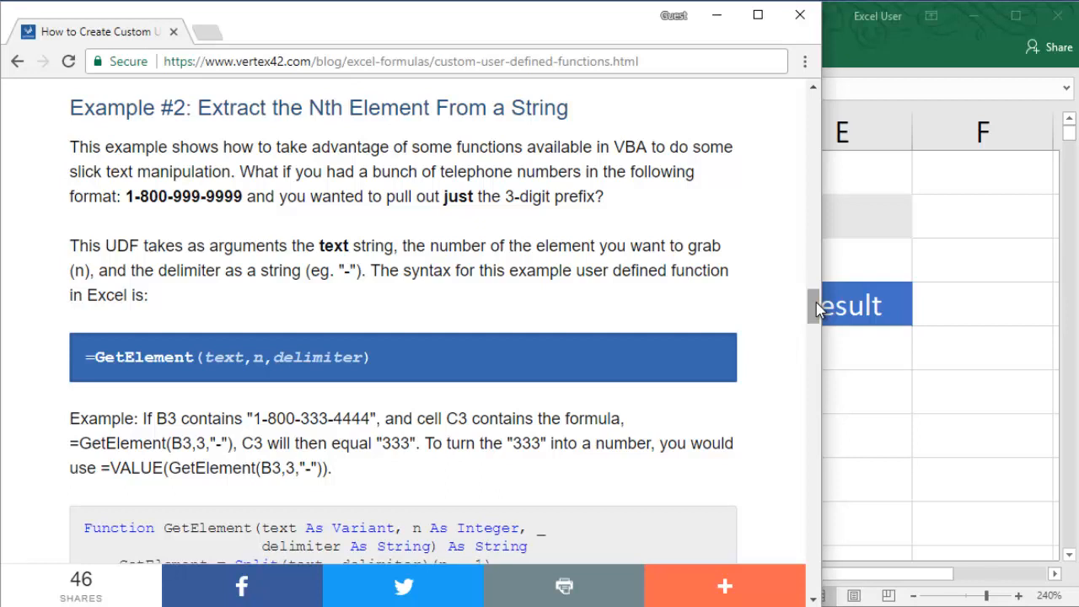
{"action": "left_click_drag", "start_coordinate": [816, 310], "coordinate": [818, 260]}
{"action": "scroll", "coordinate": [526, 209], "scroll_direction": "up", "scroll_amount": 3}
{"action": "left_click", "coordinate": [198, 212]}
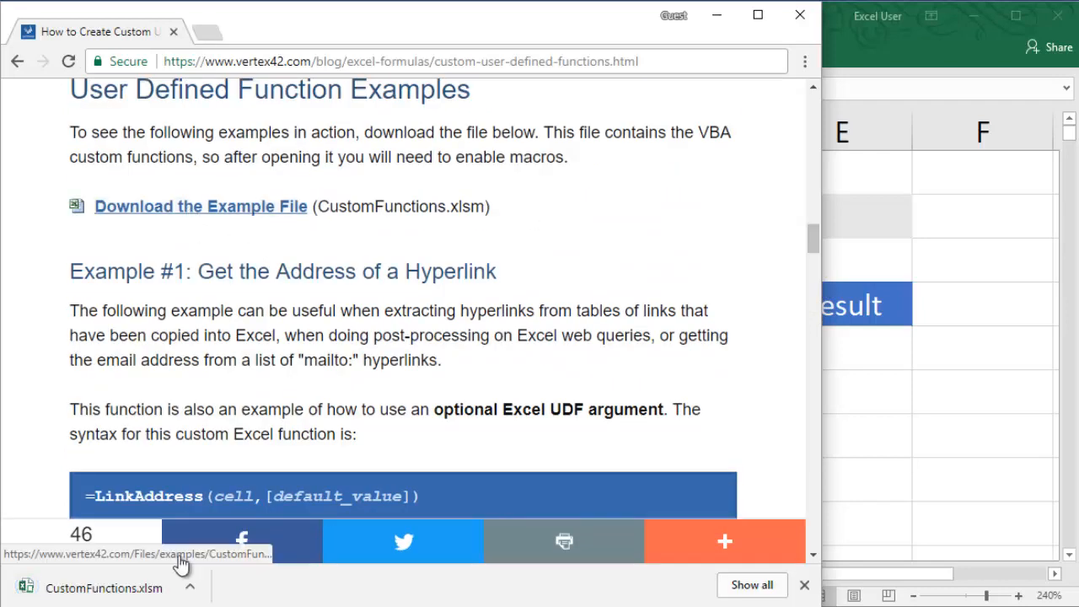
{"action": "left_click", "coordinate": [154, 594]}
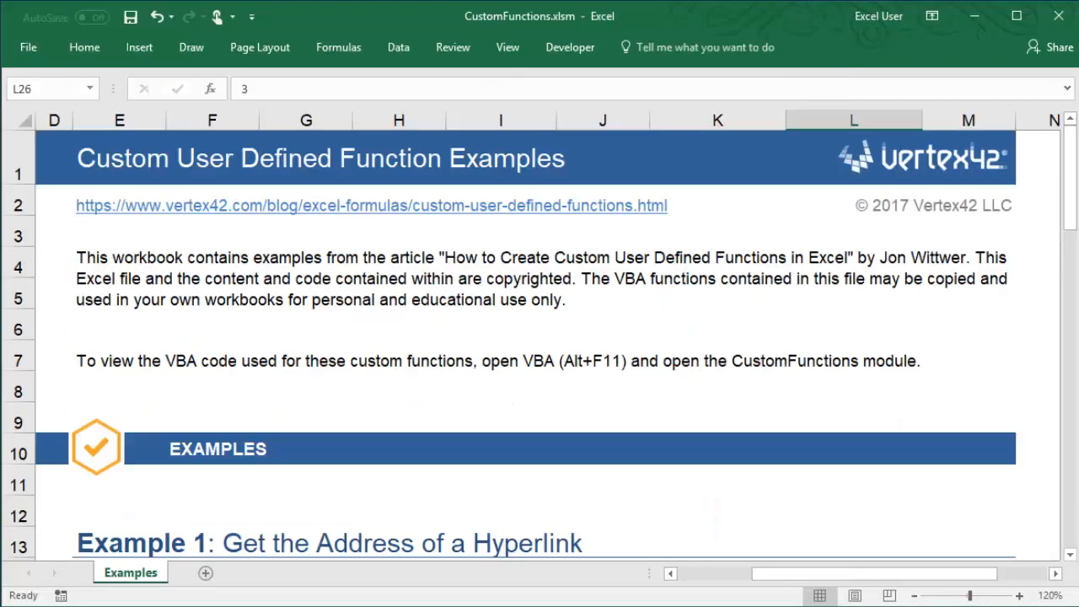
In Example 2, test the GetElement function by setting n in cell L26 to 4, 1 and finally 2.
{"action": "left_click_drag", "start_coordinate": [1073, 147], "coordinate": [1072, 297]}
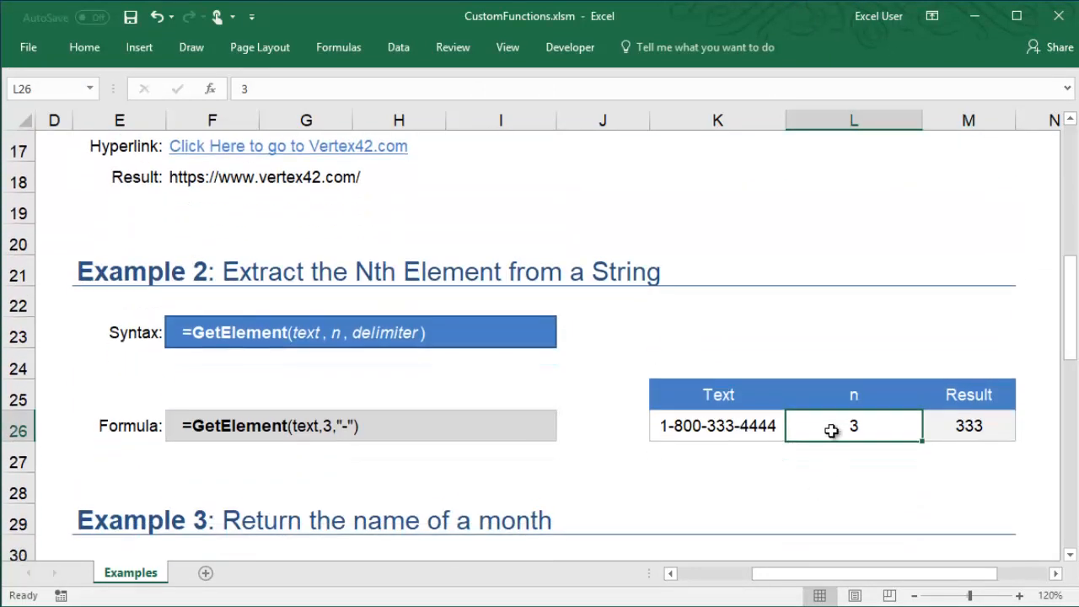
{"action": "type", "text": "4"}
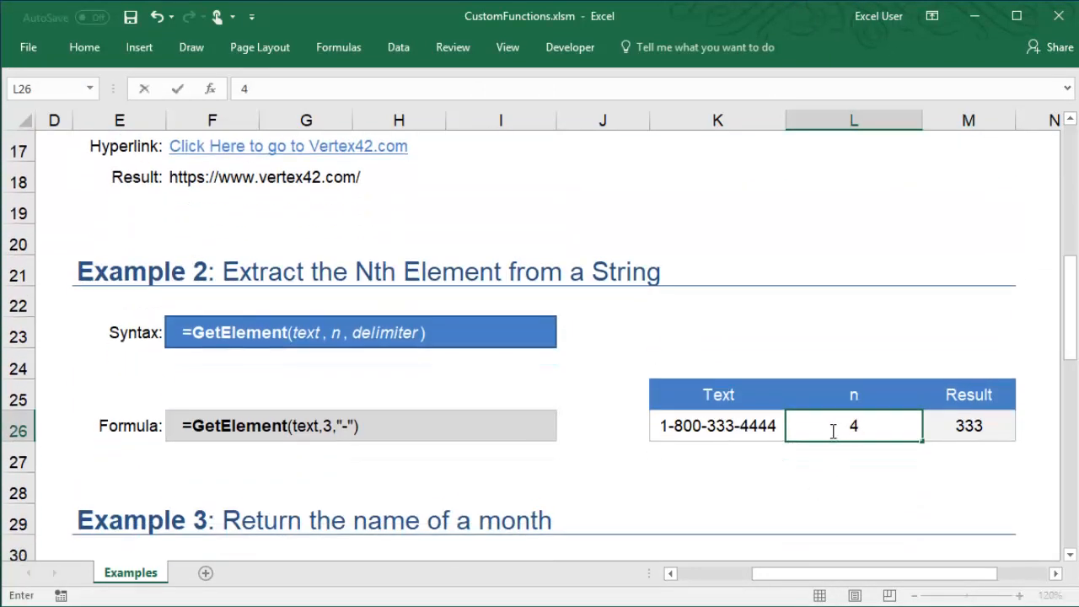
{"action": "key", "text": "Return"}
{"action": "left_click", "coordinate": [833, 431]}
{"action": "type", "text": "1"}
{"action": "key", "text": "Return"}
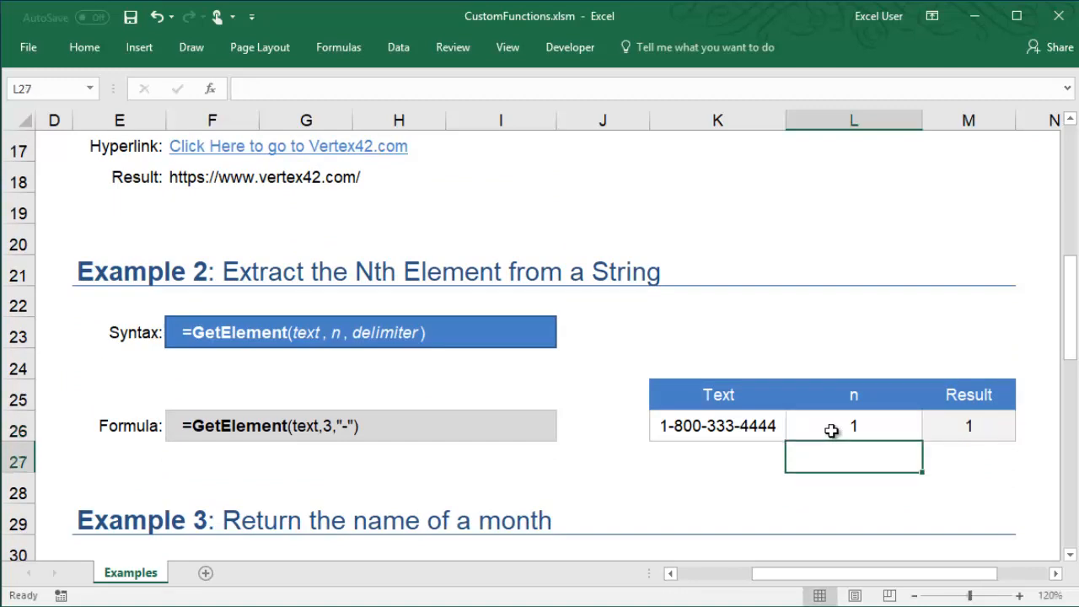
{"action": "left_click", "coordinate": [831, 431]}
{"action": "type", "text": "2"}
{"action": "key", "text": "Return"}
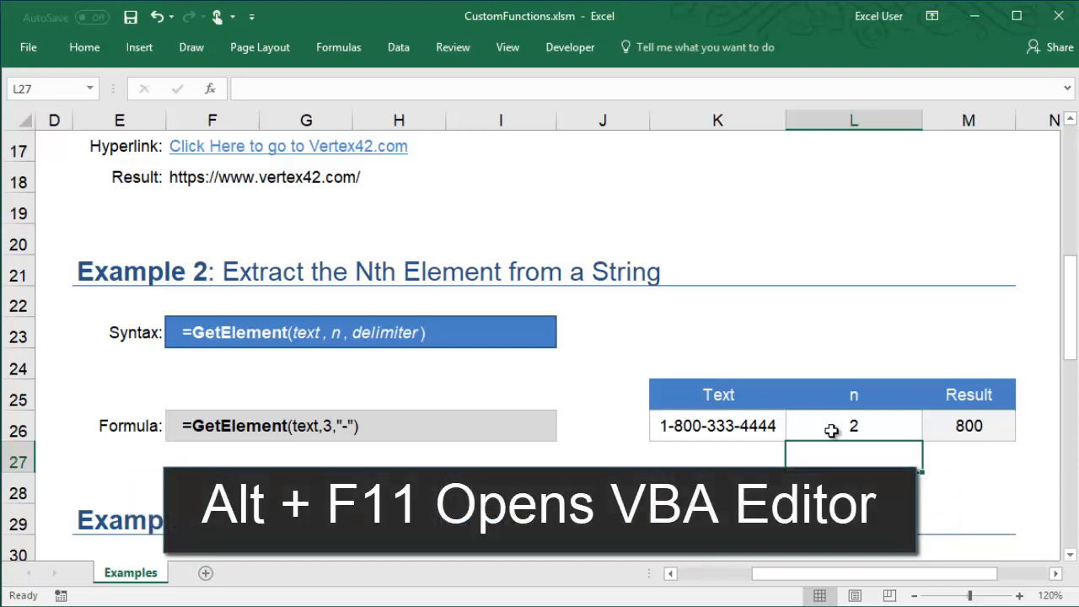
Open the VBA editor and copy the complete GetElement function from the CustomFunctions module.
{"action": "key", "text": "alt"}
{"action": "key", "text": "alt+F11"}
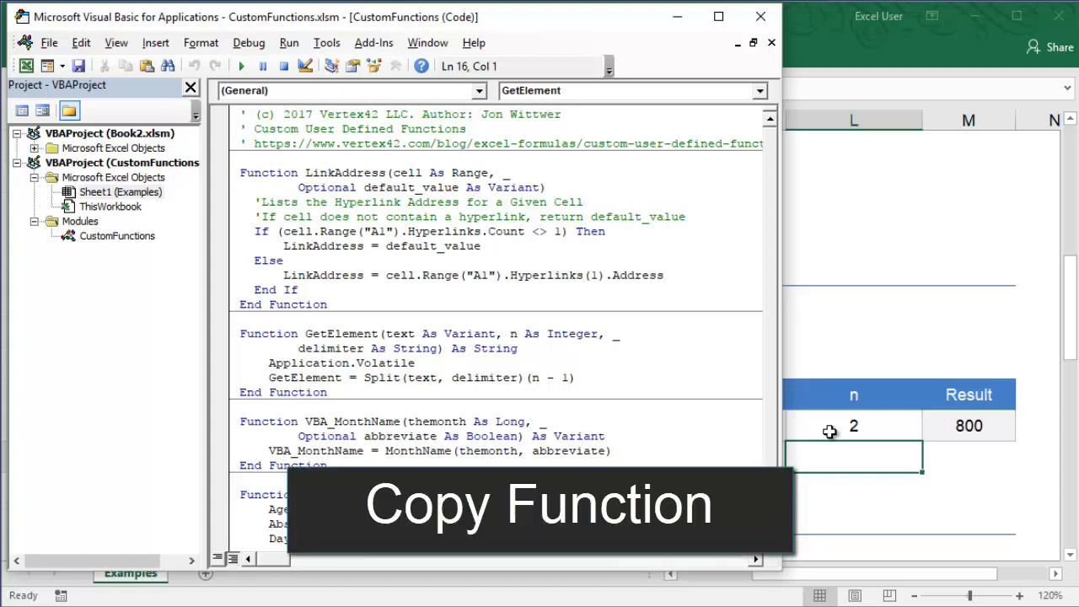
{"action": "left_click_drag", "start_coordinate": [329, 393], "coordinate": [179, 336]}
{"action": "right_click", "coordinate": [261, 339]}
{"action": "left_click", "coordinate": [216, 377]}
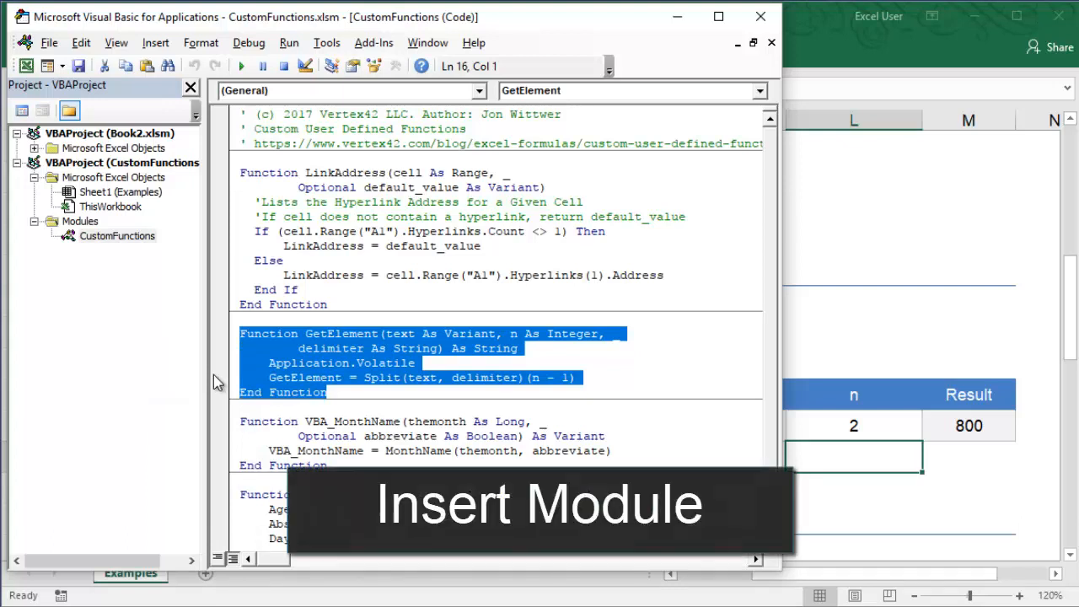
Insert a new module in the Book2.xlsm project, paste the copied GetElement function into it, and close the VBA editor.
{"action": "left_click", "coordinate": [87, 135]}
{"action": "right_click", "coordinate": [87, 135]}
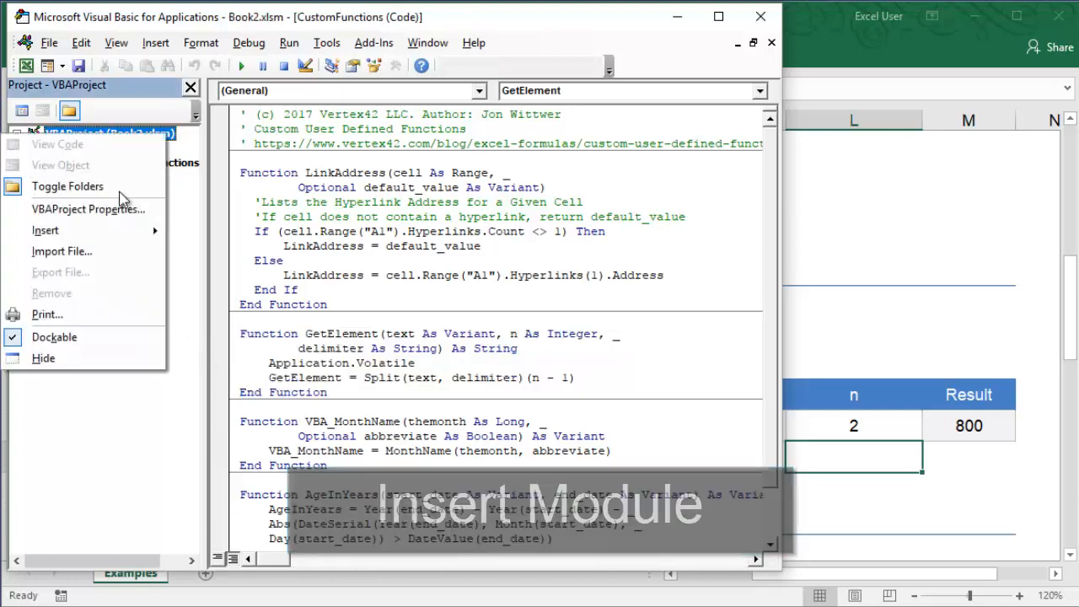
{"action": "mouse_move", "coordinate": [148, 235]}
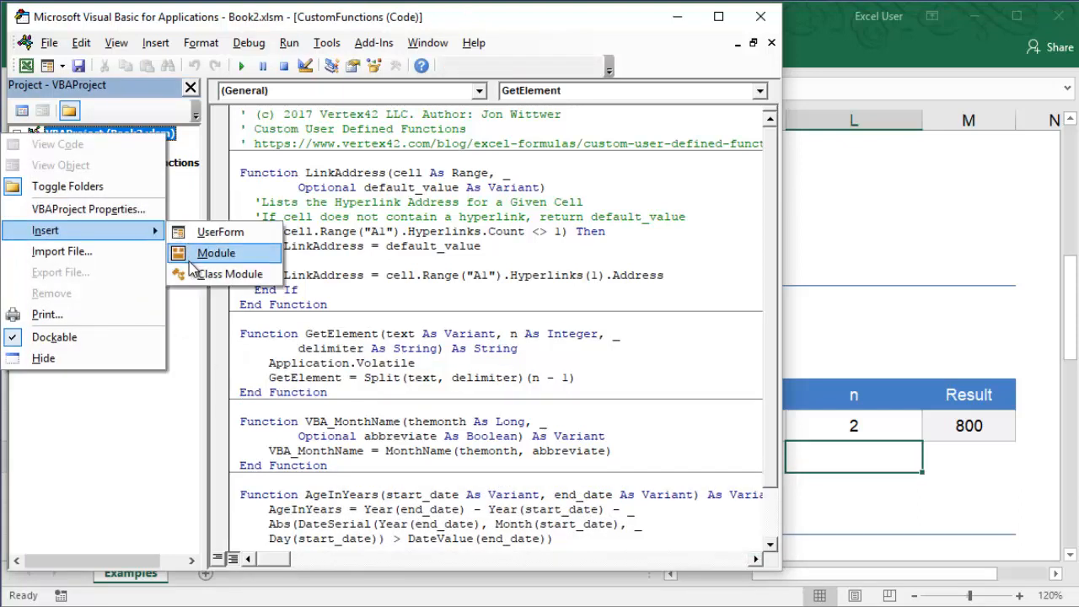
{"action": "left_click", "coordinate": [189, 260]}
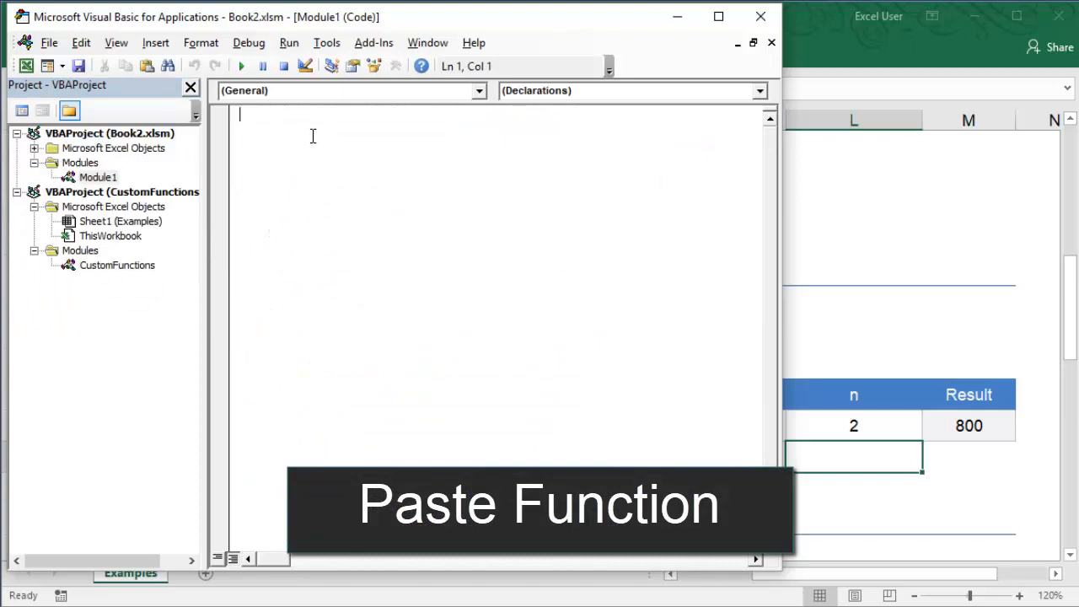
{"action": "right_click", "coordinate": [311, 136]}
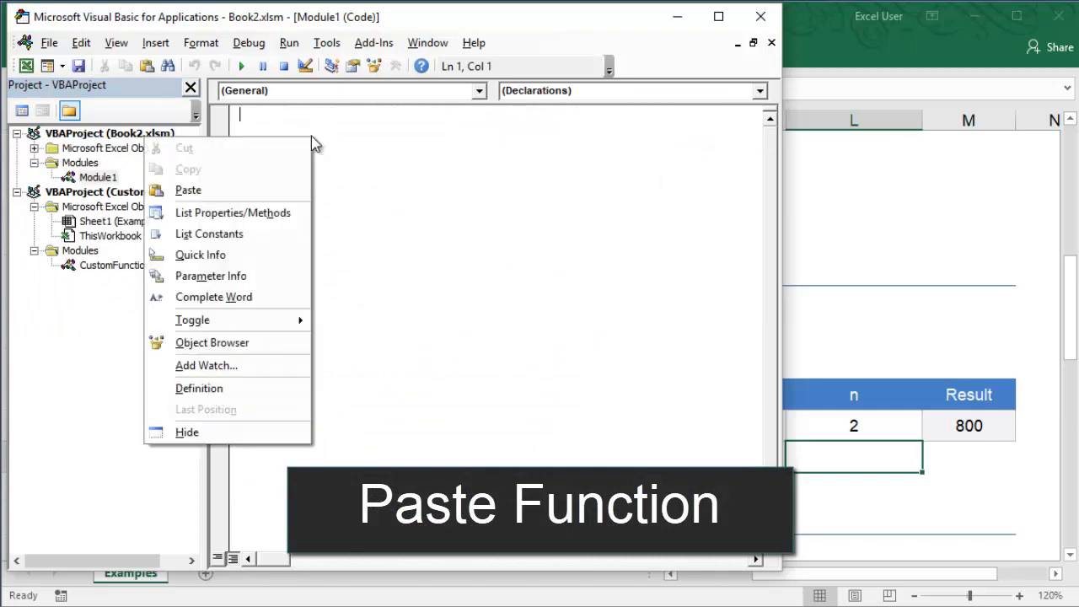
{"action": "left_click", "coordinate": [267, 190]}
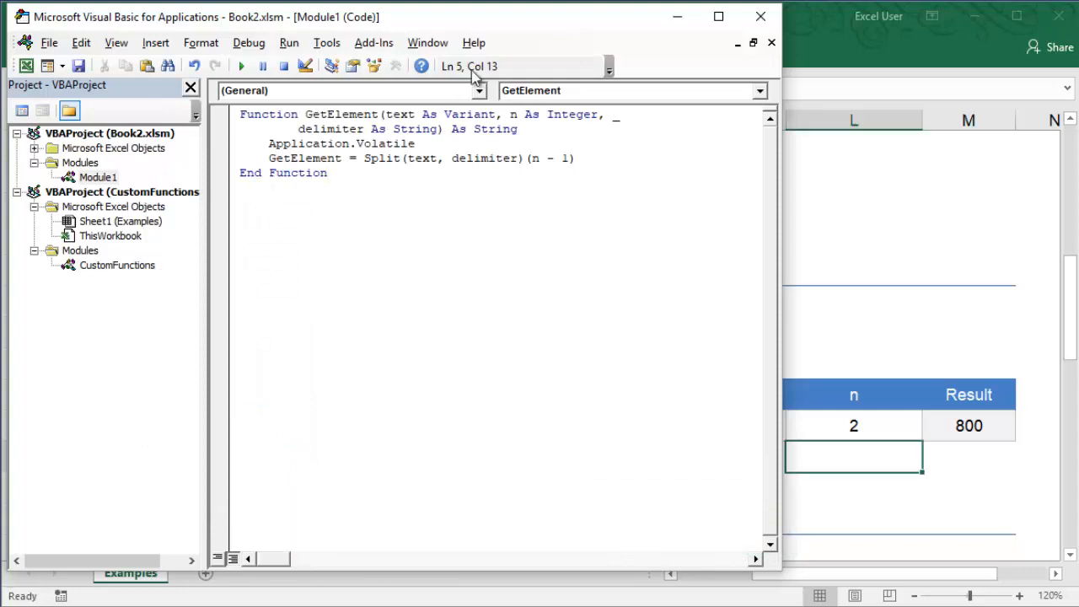
{"action": "left_click", "coordinate": [761, 16]}
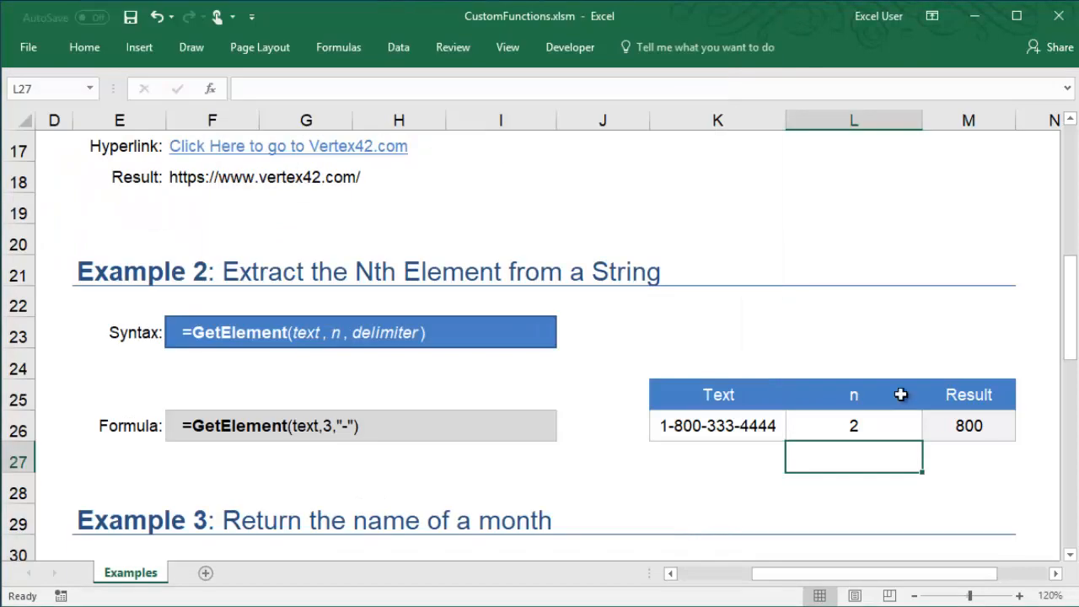
{"action": "left_click_drag", "start_coordinate": [1069, 324], "coordinate": [1074, 189]}
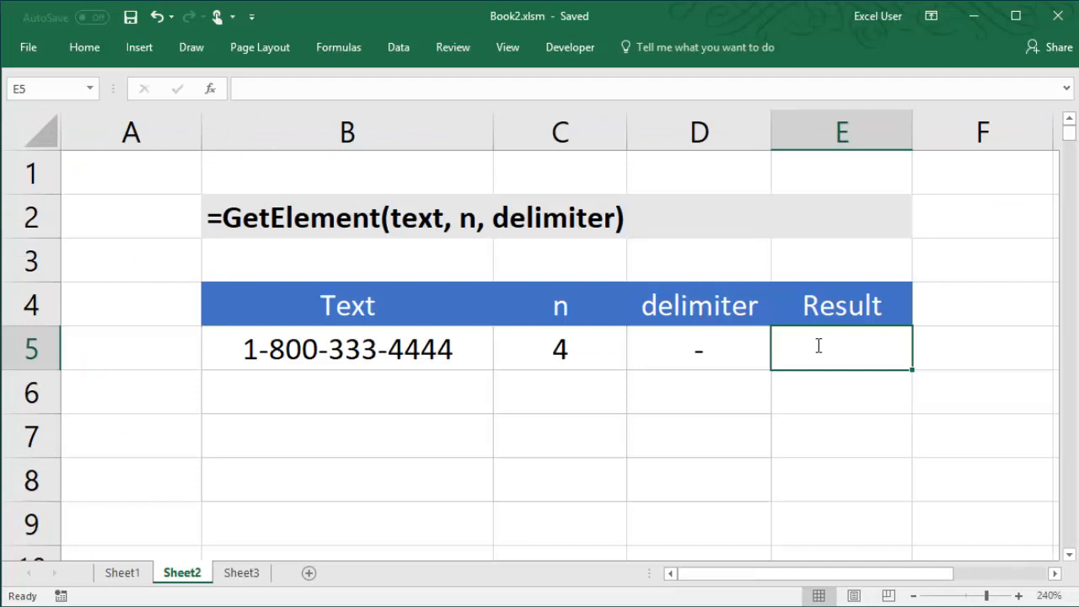
Enter the formula =GetElement(B5,C5,D5) in cell E5 of Sheet2 in Book2.xlsm, and clear the cell again.
{"action": "type", "text": "=GetElement("}
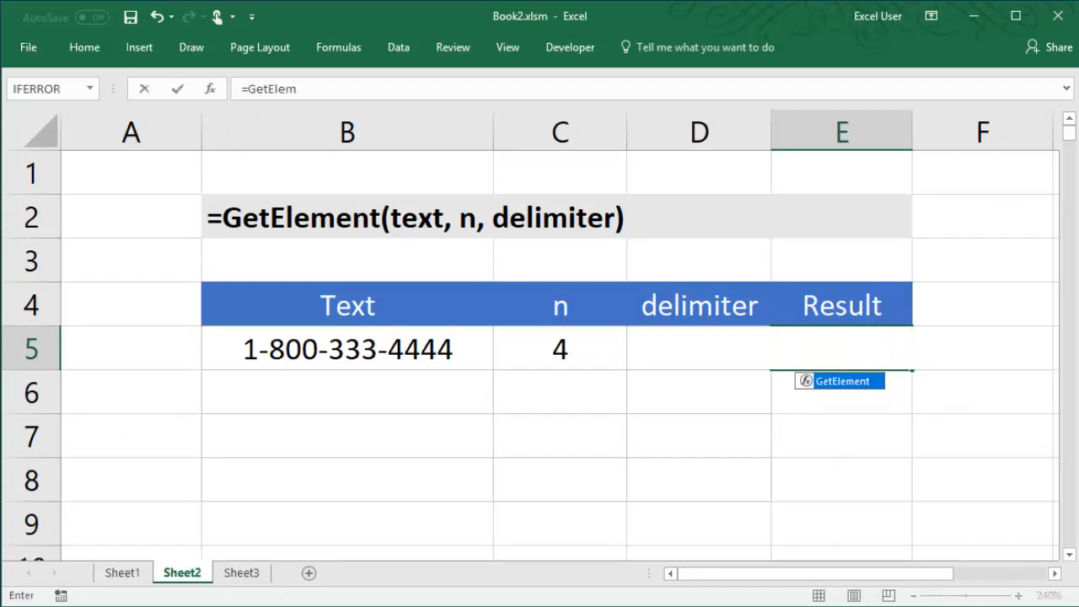
{"action": "left_click", "coordinate": [426, 339]}
{"action": "type", "text": ","}
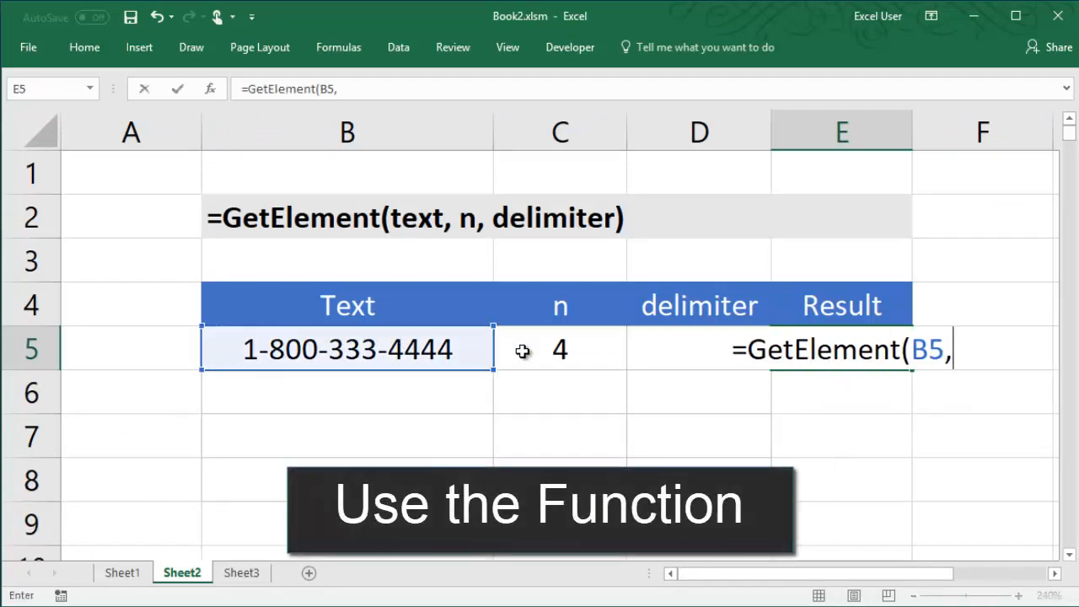
{"action": "left_click", "coordinate": [523, 352]}
{"action": "type", "text": ","}
{"action": "left_click", "coordinate": [637, 361]}
{"action": "type", "text": ")"}
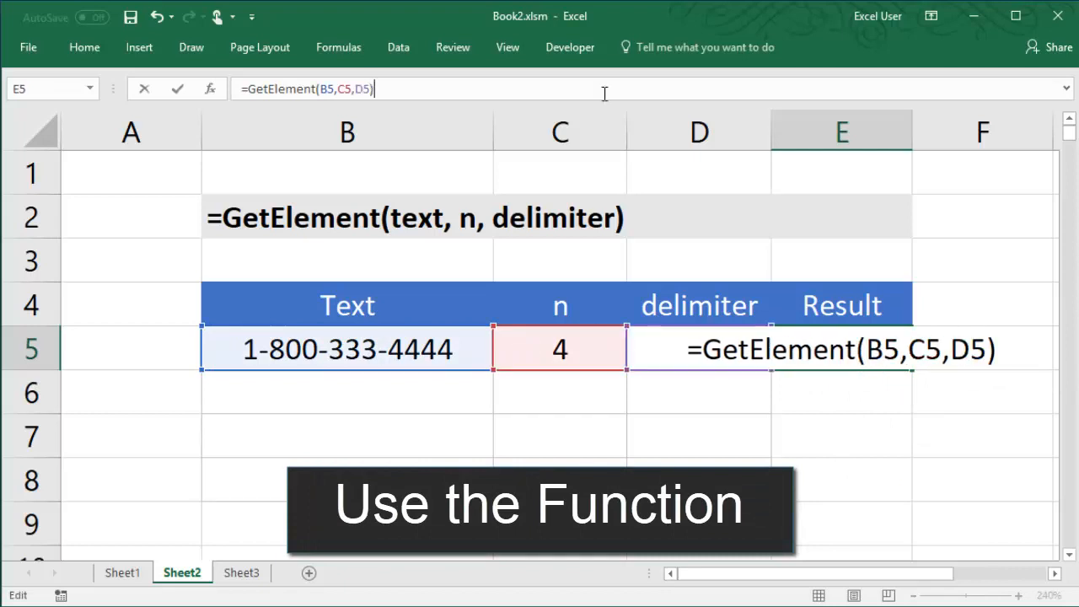
{"action": "key", "text": "Return"}
{"action": "left_click", "coordinate": [822, 338]}
{"action": "key", "text": "Delete"}
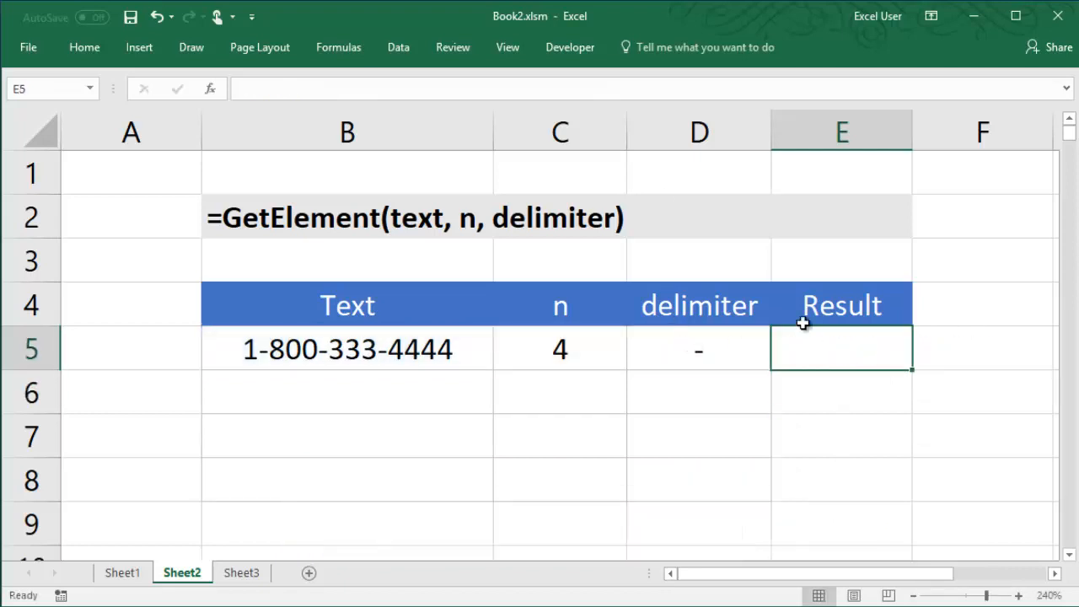
Insert the GetElement function from the User Defined category into cell E5.
{"action": "left_click", "coordinate": [342, 49]}
{"action": "left_click", "coordinate": [27, 92]}
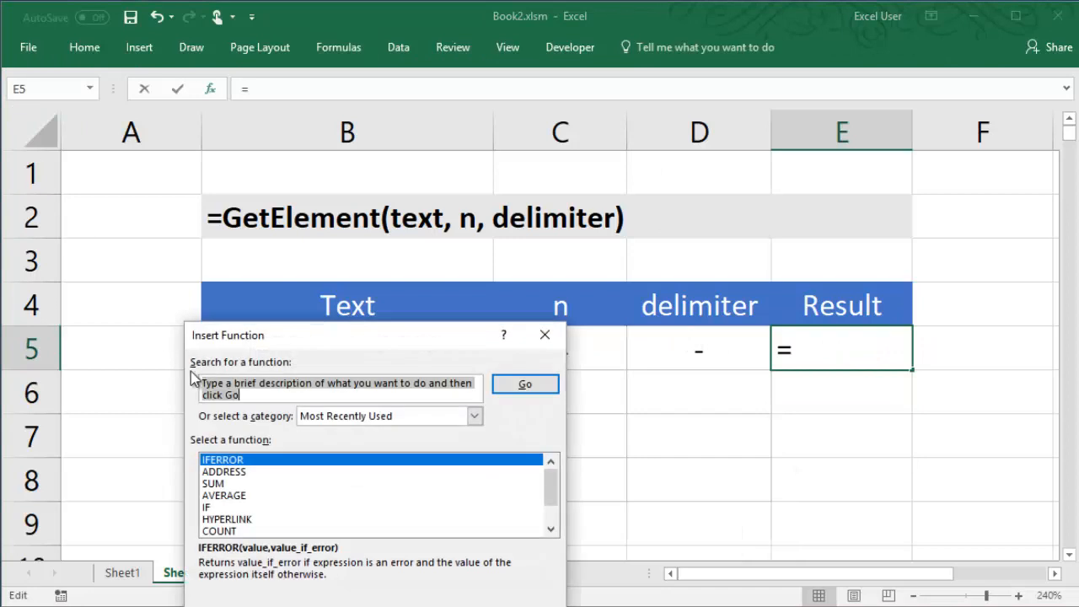
{"action": "left_click", "coordinate": [347, 421]}
{"action": "left_click", "coordinate": [329, 563]}
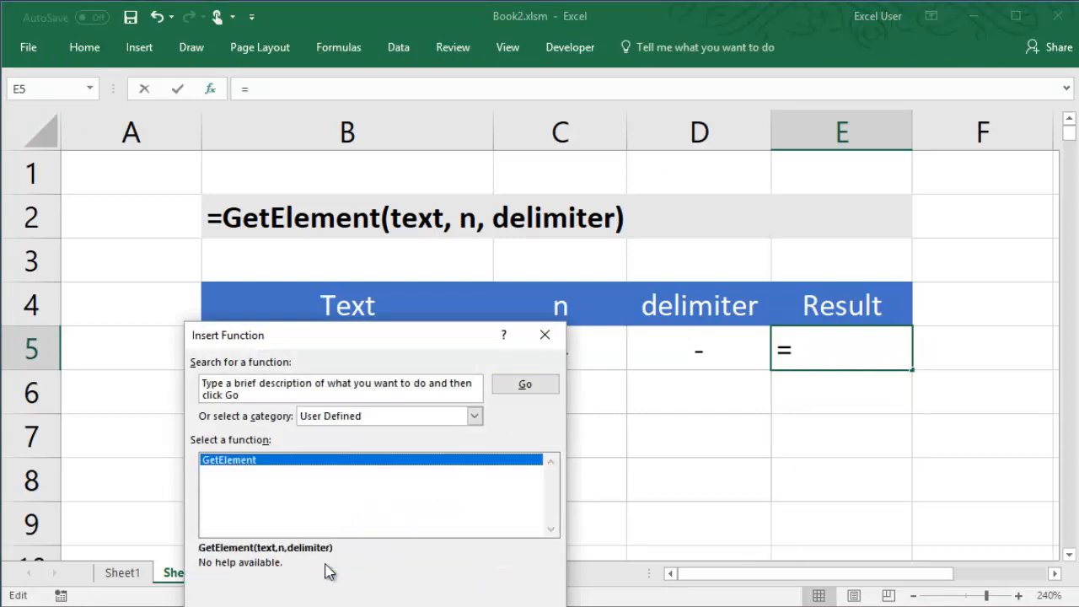
{"action": "key", "text": "Return"}
Fill in the function arguments with B5 as Text, C5 as N and D5 as Delimiter, and confirm them.
{"action": "left_click", "coordinate": [318, 337]}
{"action": "left_click", "coordinate": [282, 438]}
{"action": "left_click", "coordinate": [534, 339]}
{"action": "left_click", "coordinate": [236, 460]}
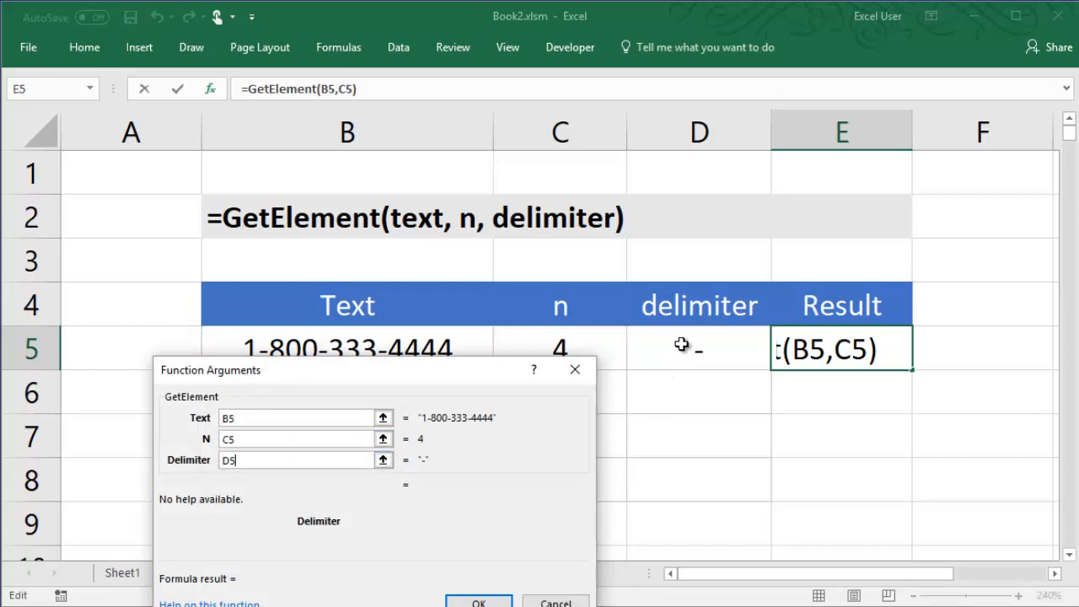
{"action": "left_click", "coordinate": [685, 348]}
{"action": "left_click", "coordinate": [483, 603]}
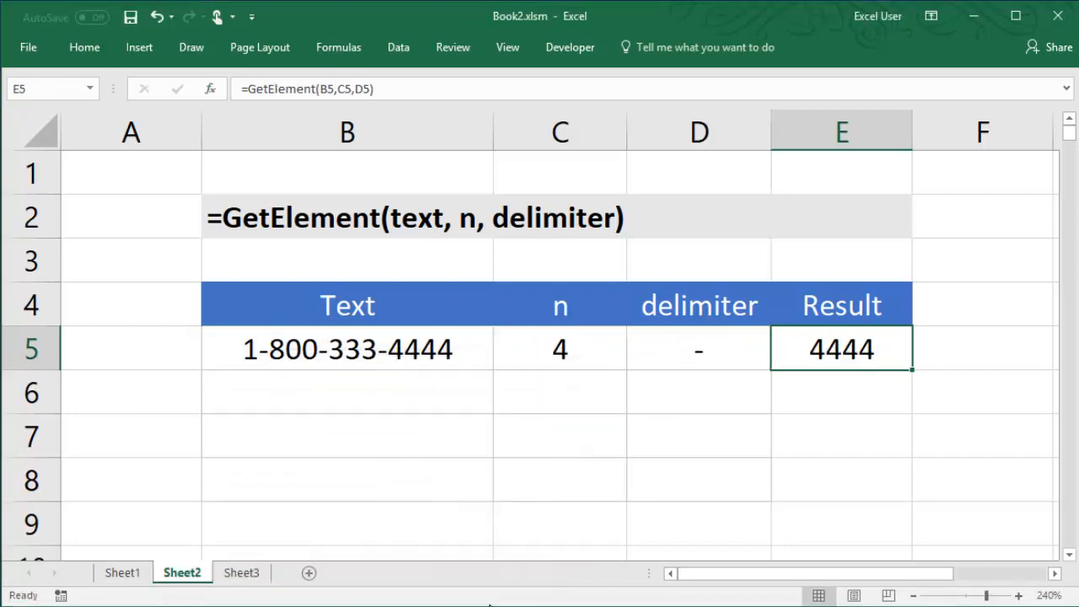
On Sheet3, set n to 2 for all four text rows in cells C5 to C8.
{"action": "left_click", "coordinate": [257, 575]}
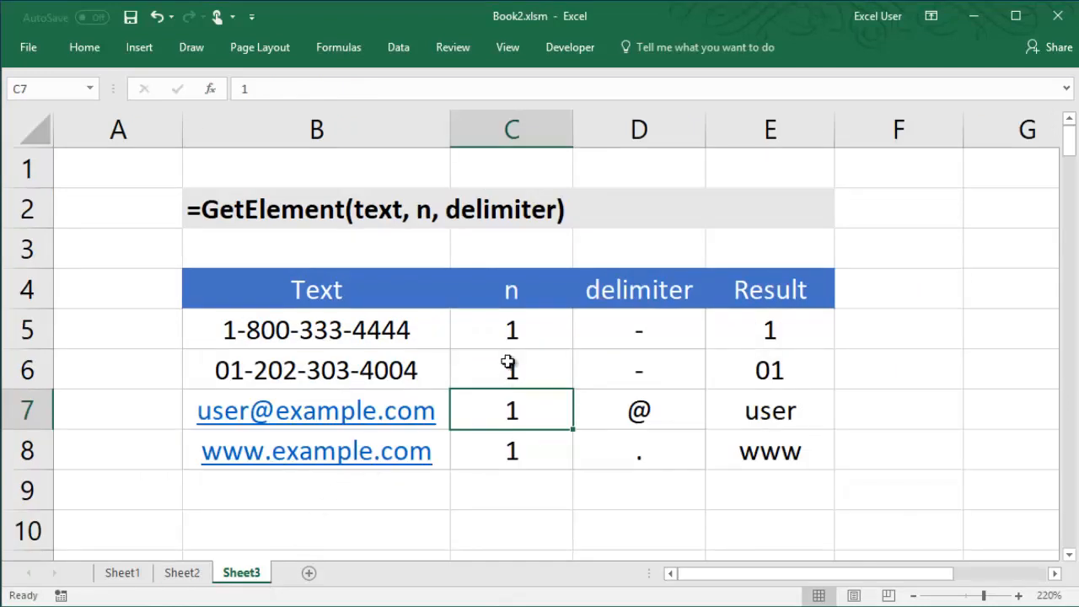
{"action": "left_click", "coordinate": [477, 339]}
{"action": "type", "text": "2"}
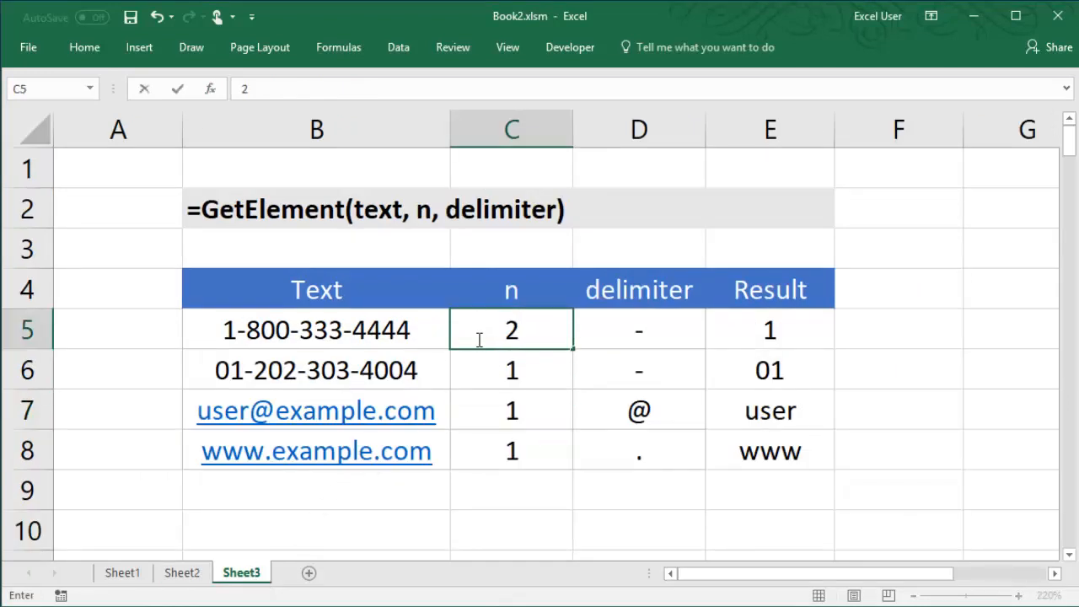
{"action": "key", "text": "Return"}
{"action": "type", "text": "2"}
{"action": "key", "text": "Return"}
{"action": "type", "text": "2"}
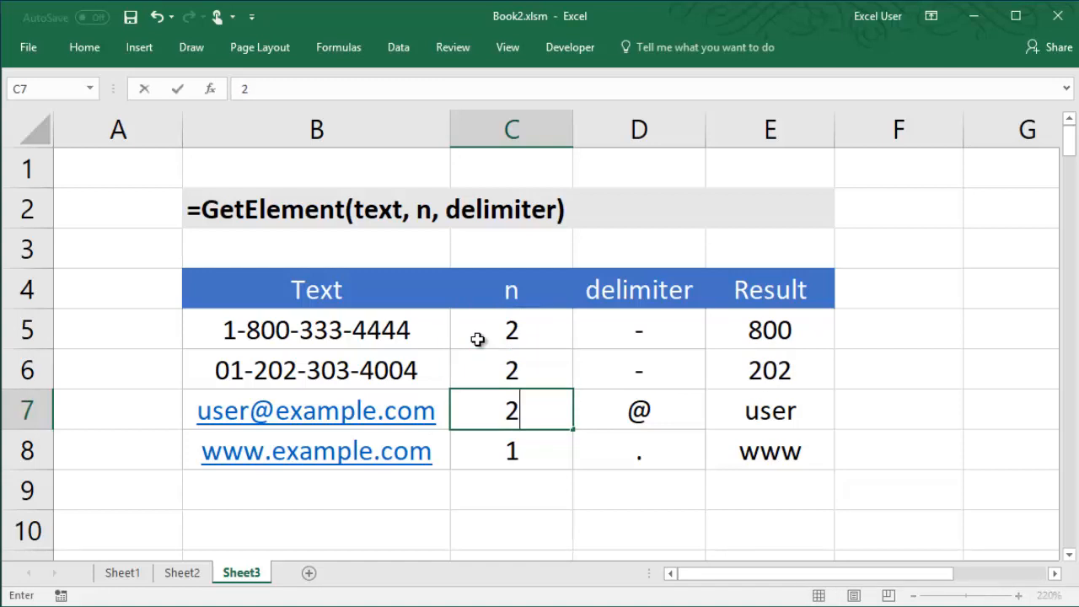
{"action": "key", "text": "Return"}
{"action": "type", "text": "2"}
Set n to 3 in cells C5, C6 and C8, skipping the e-mail address row.
{"action": "left_click", "coordinate": [477, 339]}
{"action": "type", "text": "3"}
{"action": "key", "text": "Return"}
{"action": "type", "text": "3"}
{"action": "key", "text": "Return"}
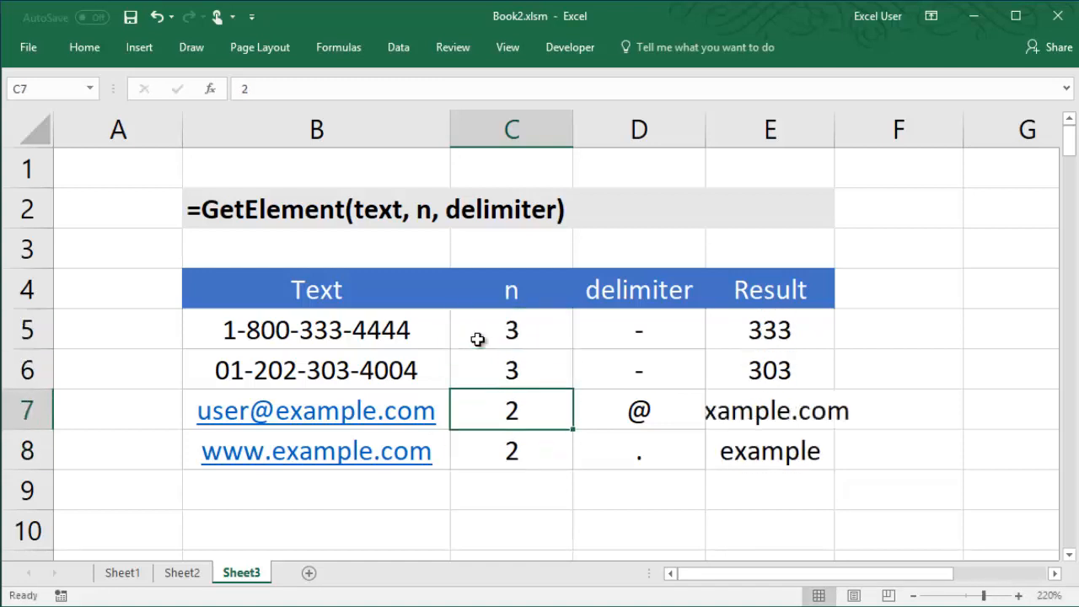
{"action": "key", "text": "Return"}
{"action": "type", "text": "2"}
{"action": "key", "text": "BackSpace"}
{"action": "type", "text": "3"}
{"action": "key", "text": "Return"}
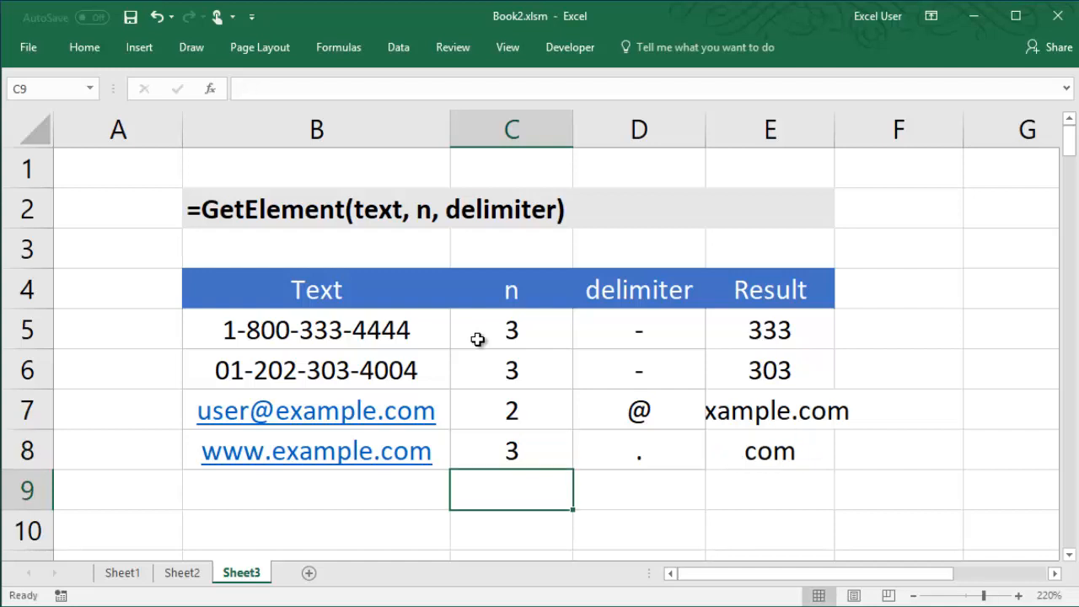
Examine the Save As file types for the Excel Macro-Enabled Workbook (*.xlsm) format and return to the worksheet.
{"action": "left_click", "coordinate": [28, 47]}
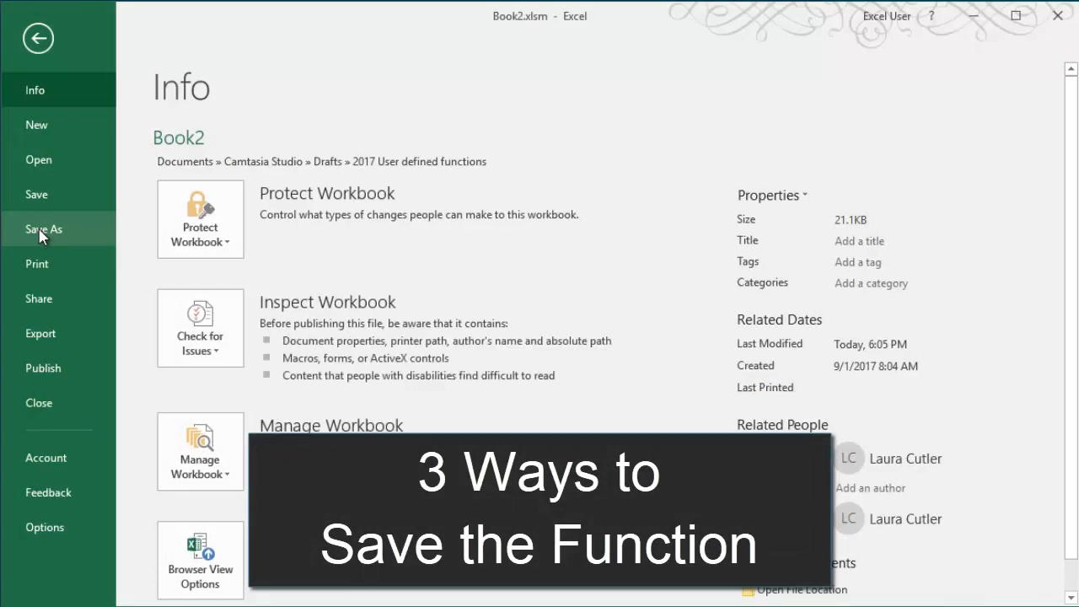
{"action": "left_click", "coordinate": [42, 229]}
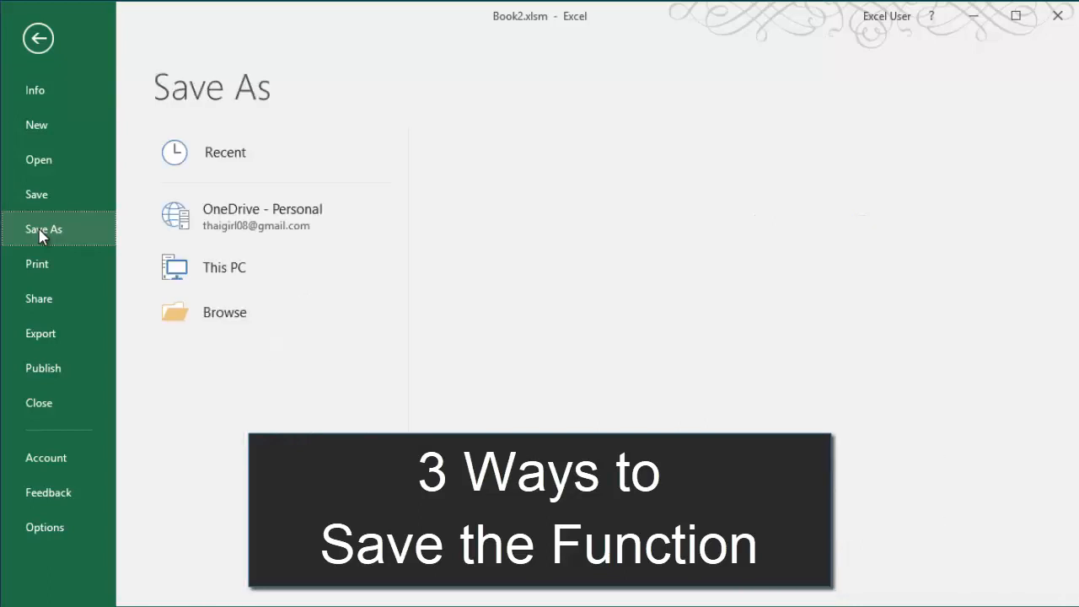
{"action": "left_click", "coordinate": [644, 188]}
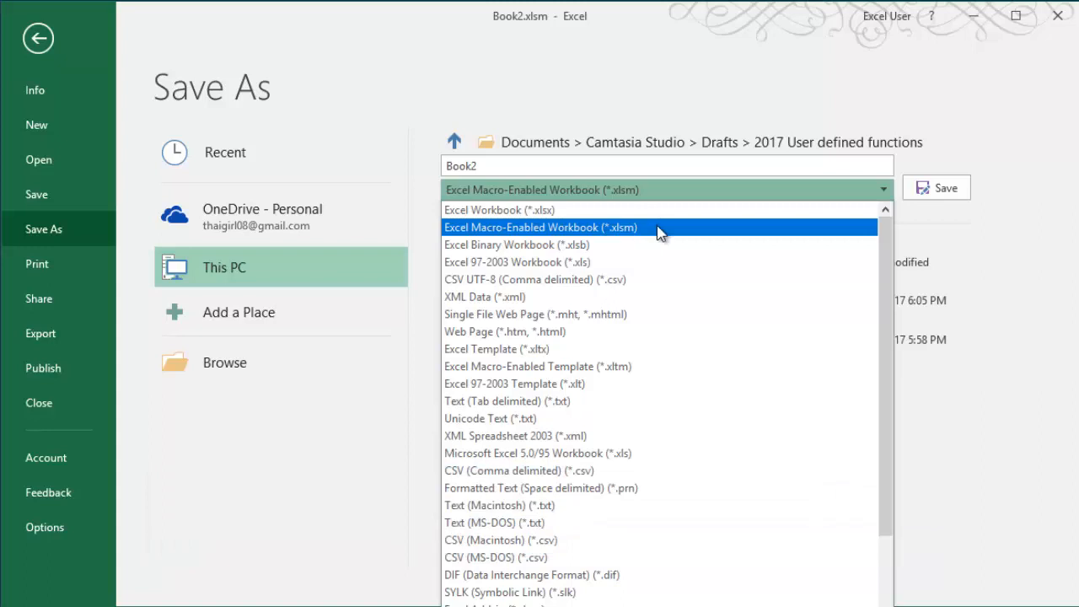
{"action": "left_click", "coordinate": [37, 39]}
{"action": "left_click", "coordinate": [38, 38]}
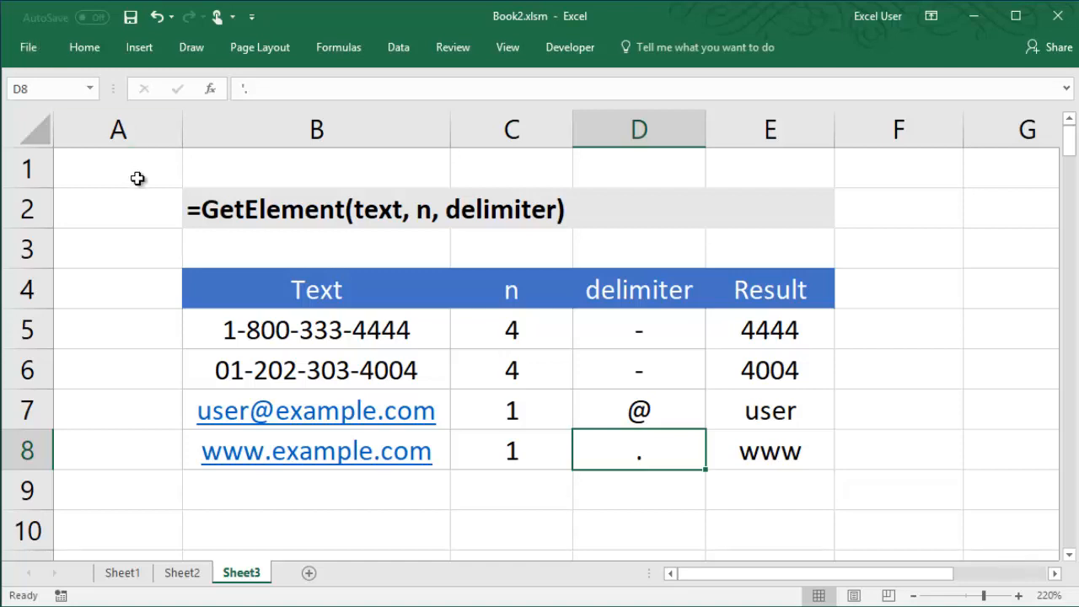
Start recording a macro stored in the Personal Macro Workbook, keeping the default macro name.
{"action": "left_click", "coordinate": [570, 47]}
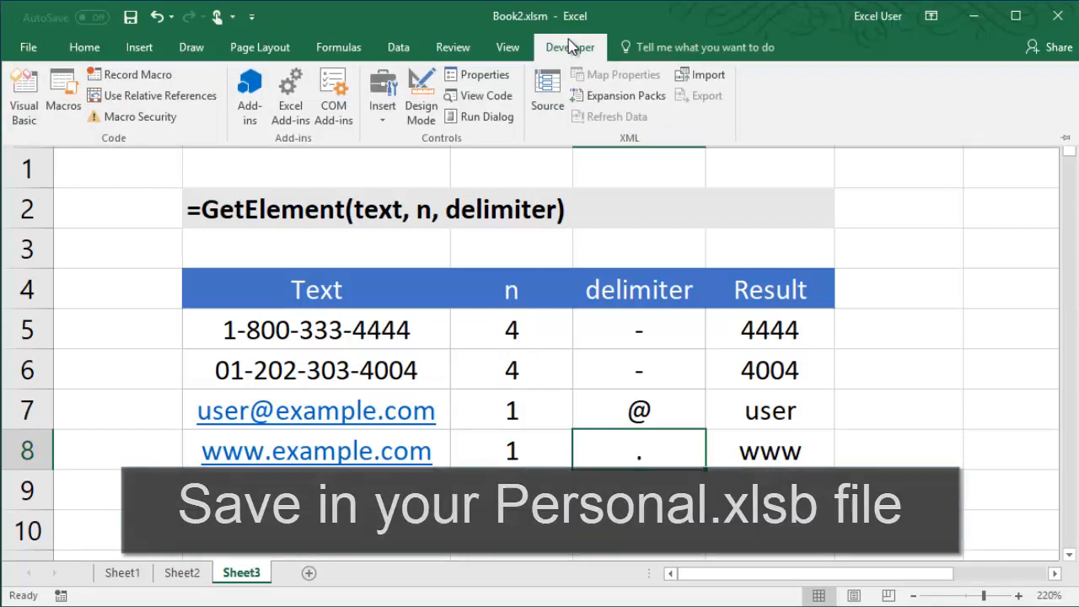
{"action": "left_click", "coordinate": [148, 73]}
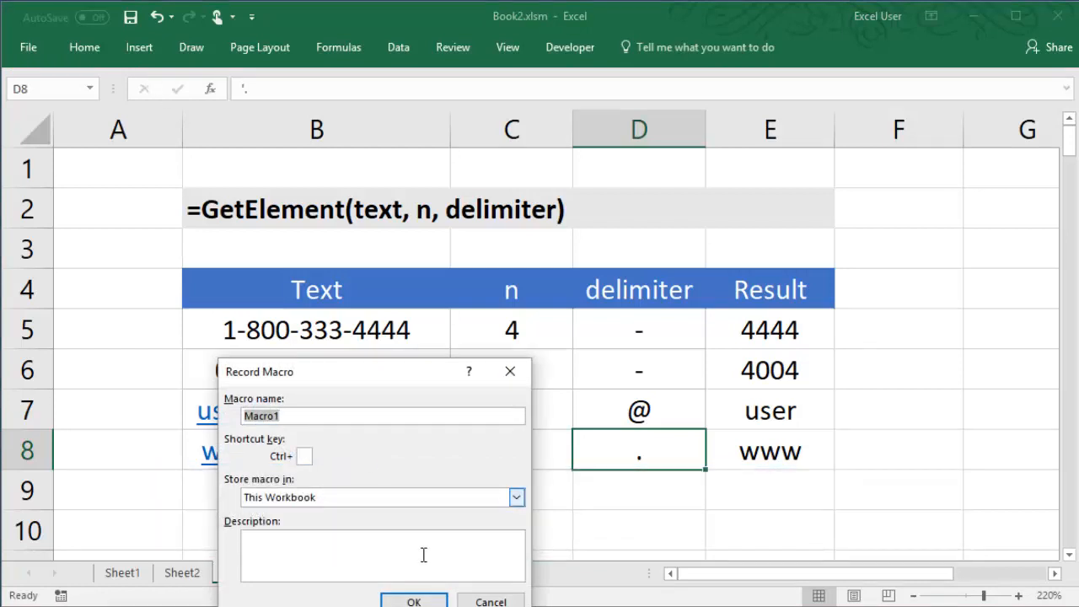
{"action": "left_click", "coordinate": [446, 498]}
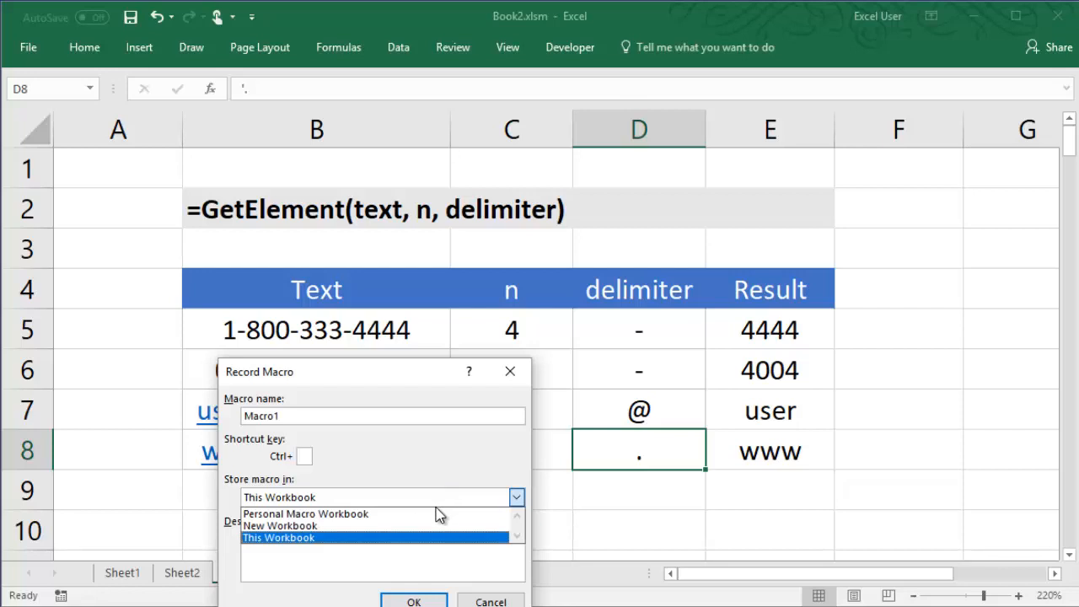
{"action": "left_click", "coordinate": [435, 513]}
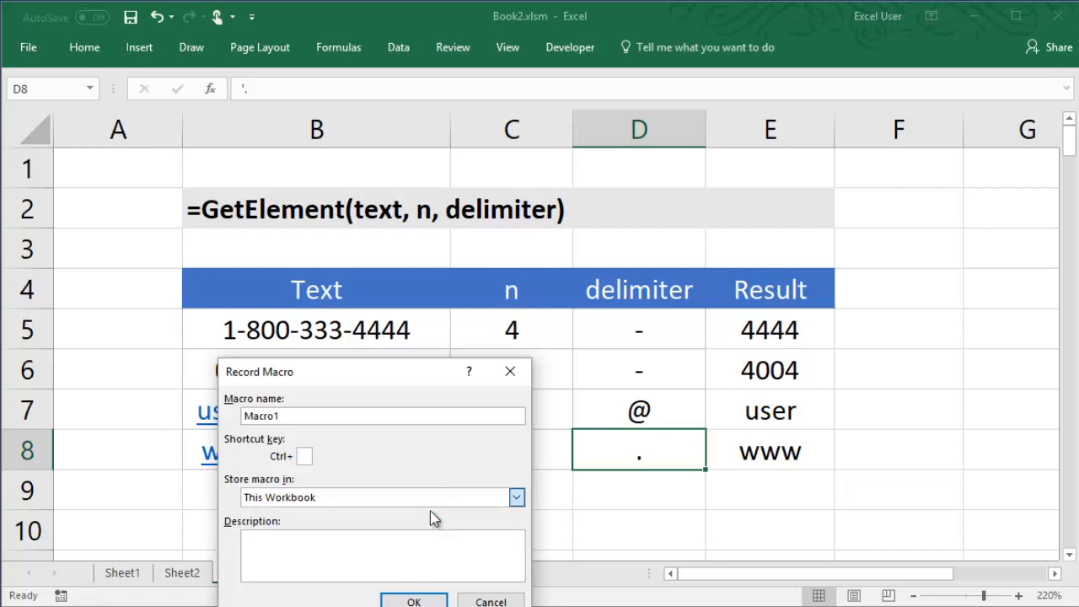
{"action": "left_click", "coordinate": [414, 602]}
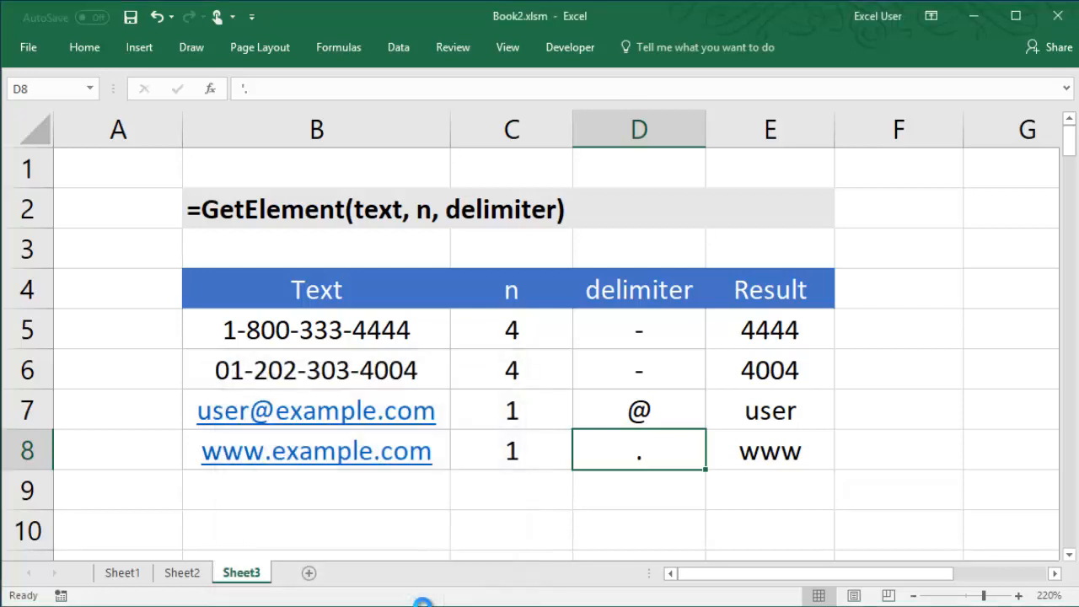
Replace the recorded macro code in Module1 of PERSONAL.XLSB with the copied GetElement function code.
{"action": "key", "text": "alt+F11"}
{"action": "double_click", "coordinate": [86, 326]}
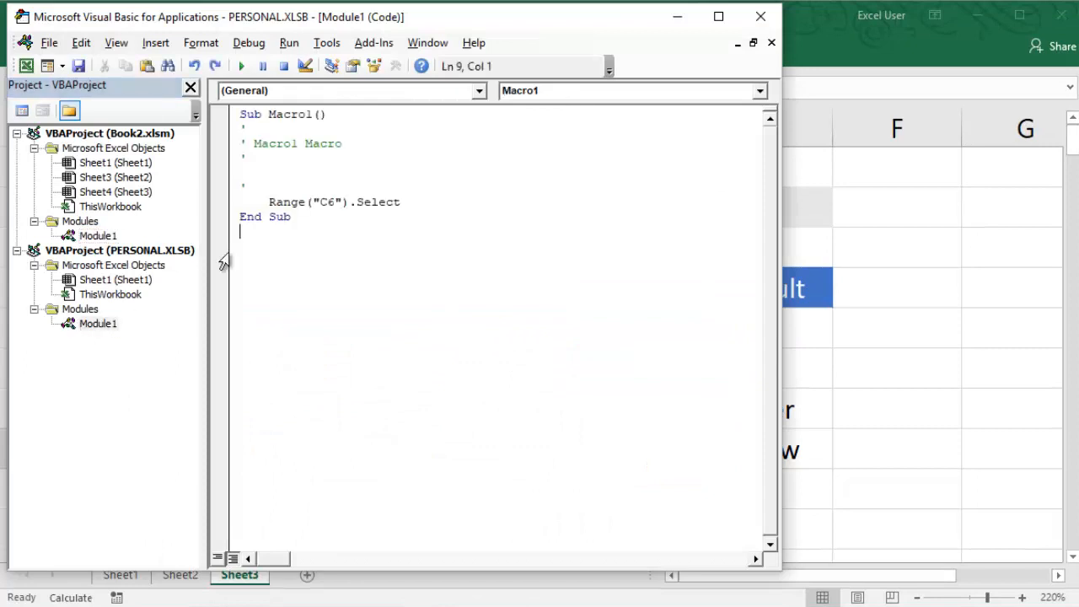
{"action": "left_click_drag", "start_coordinate": [287, 224], "coordinate": [220, 123]}
{"action": "key", "text": "Delete"}
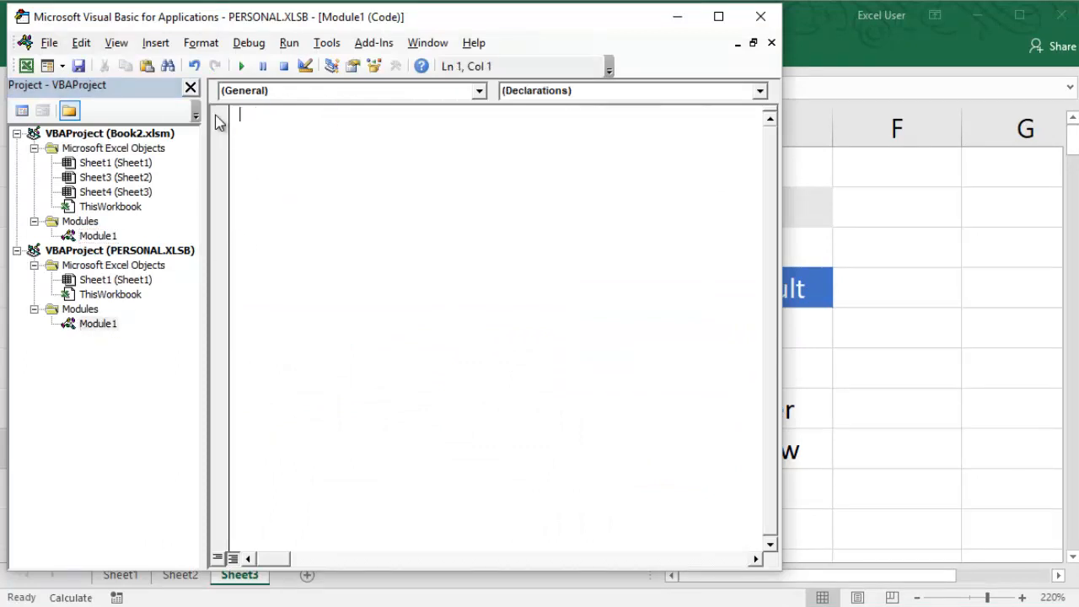
{"action": "right_click", "coordinate": [257, 139]}
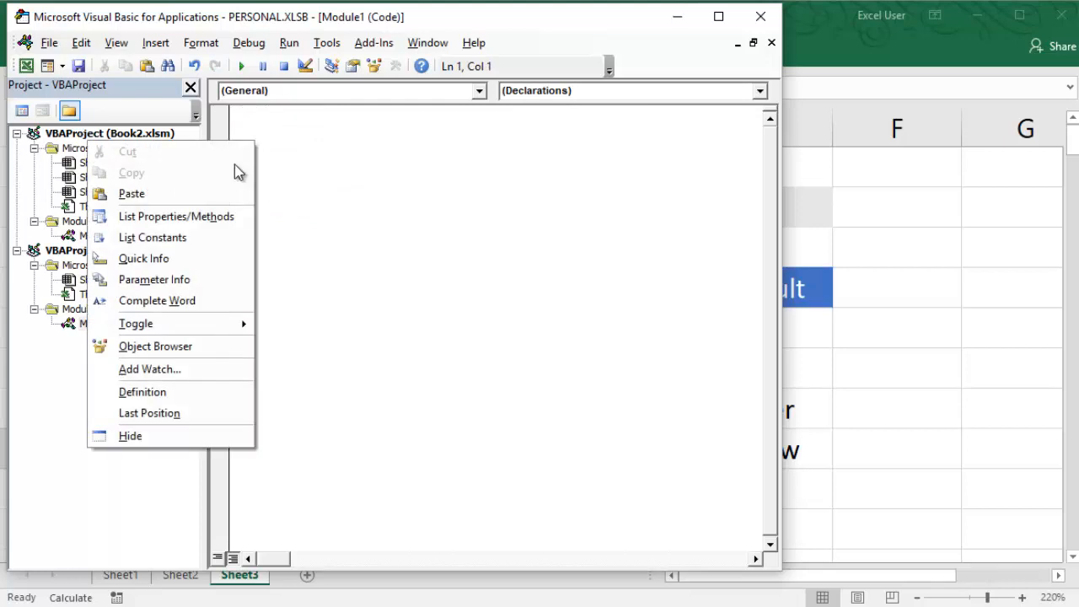
{"action": "left_click", "coordinate": [212, 196]}
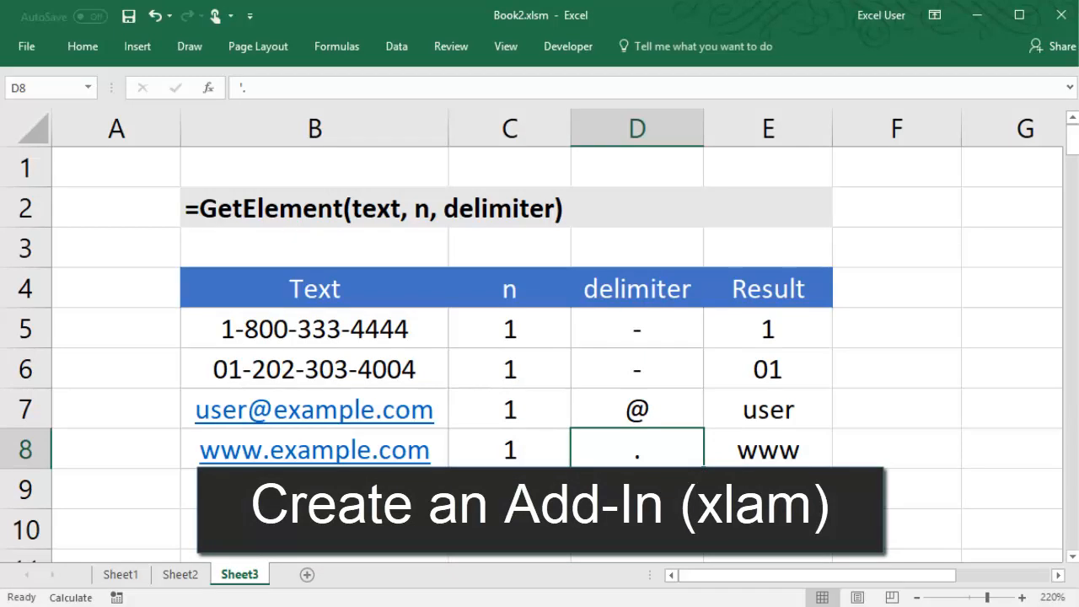
Choose Excel Add-in (*.xlam) as the Save As file type for Book2 and return to the worksheet without saving.
{"action": "left_click", "coordinate": [27, 49]}
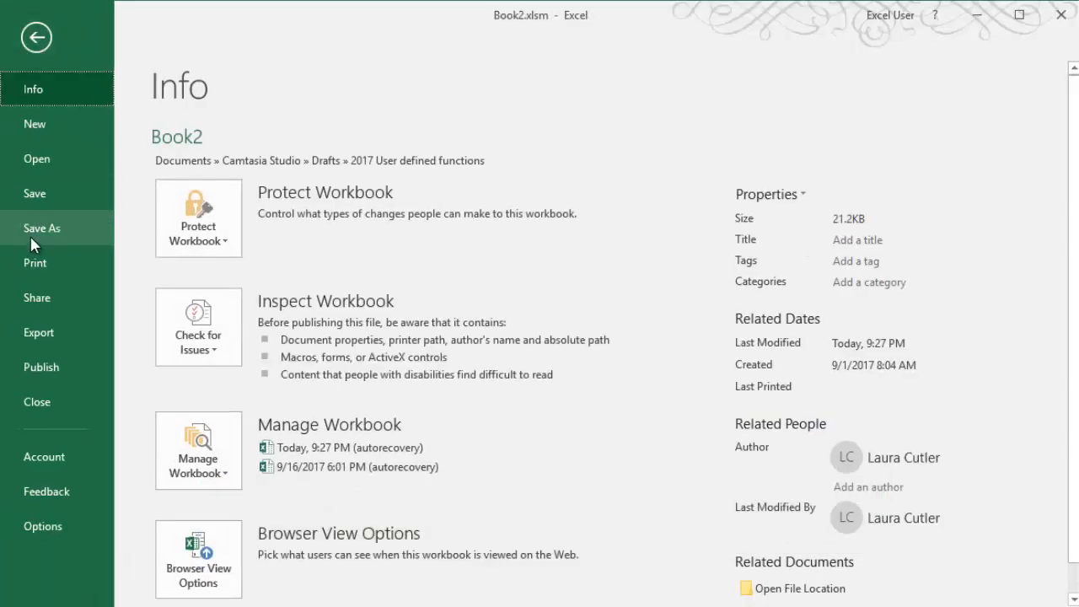
{"action": "left_click", "coordinate": [31, 236]}
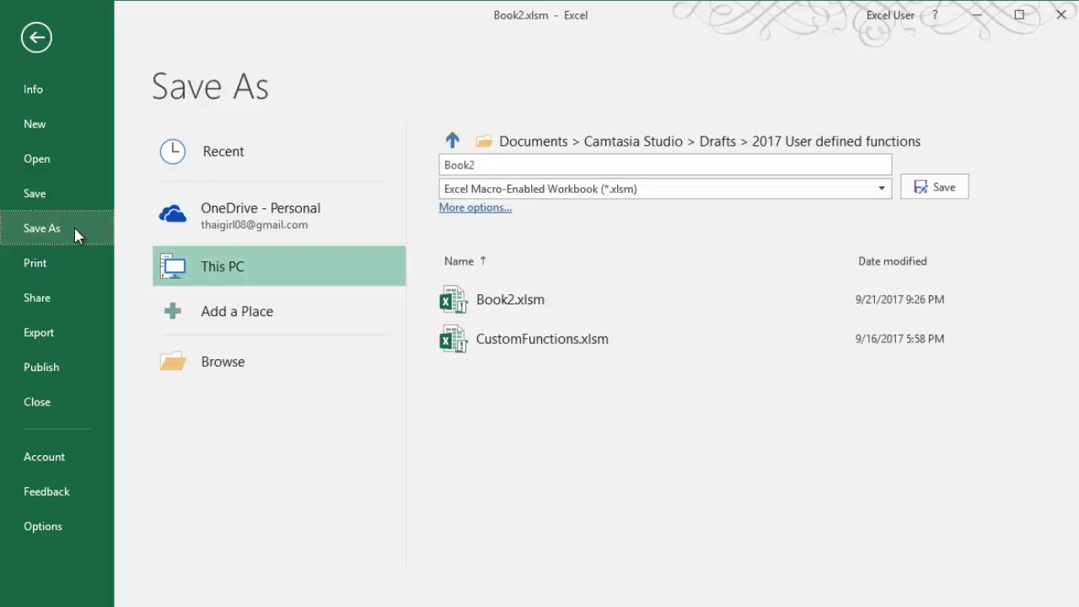
{"action": "left_click", "coordinate": [604, 189]}
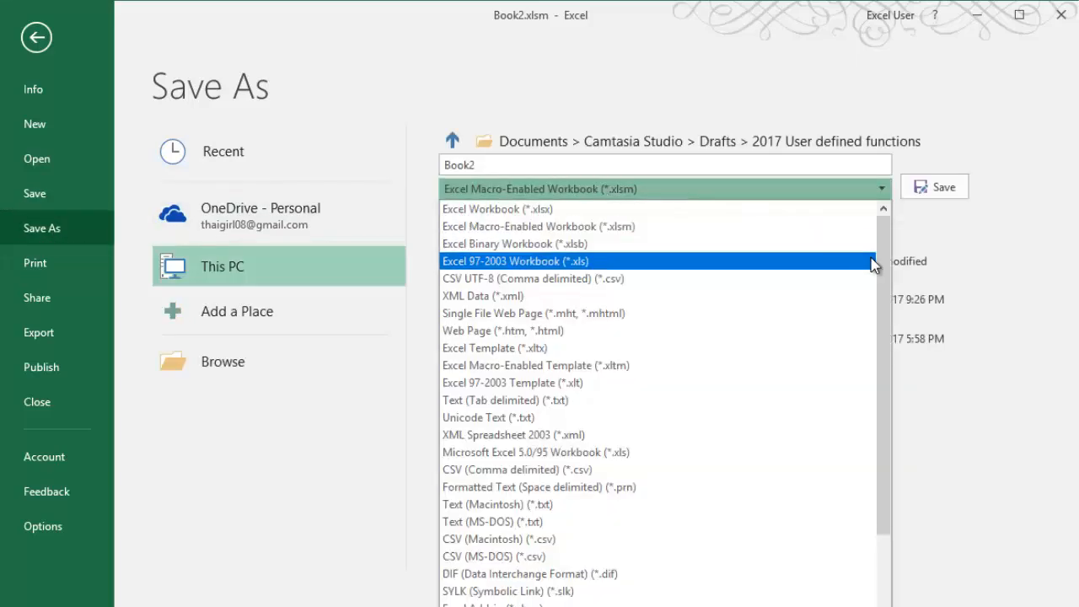
{"action": "left_click_drag", "start_coordinate": [886, 263], "coordinate": [877, 371]}
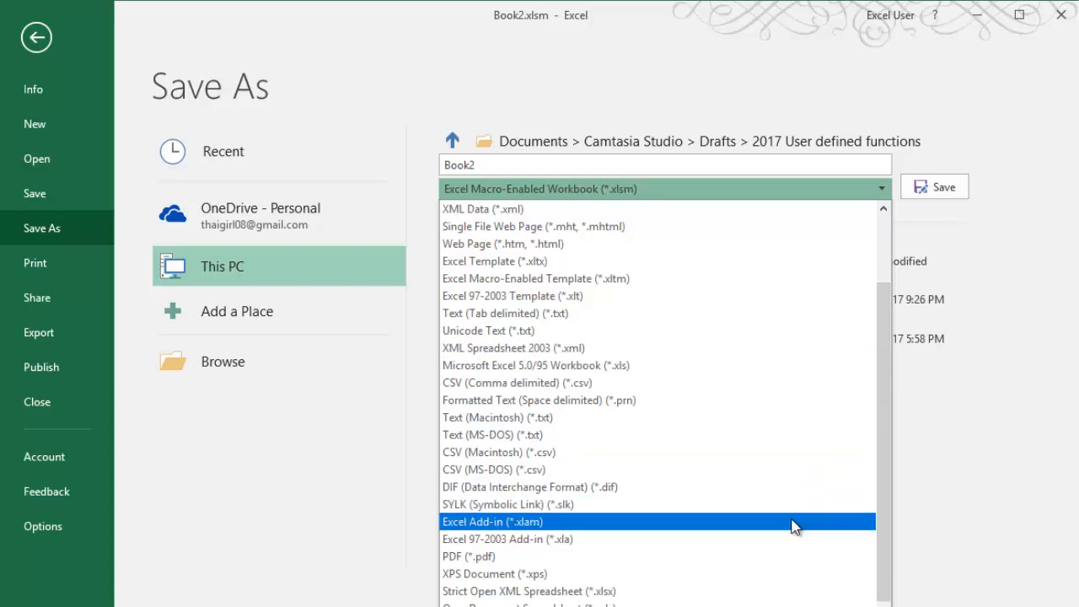
{"action": "left_click", "coordinate": [796, 527]}
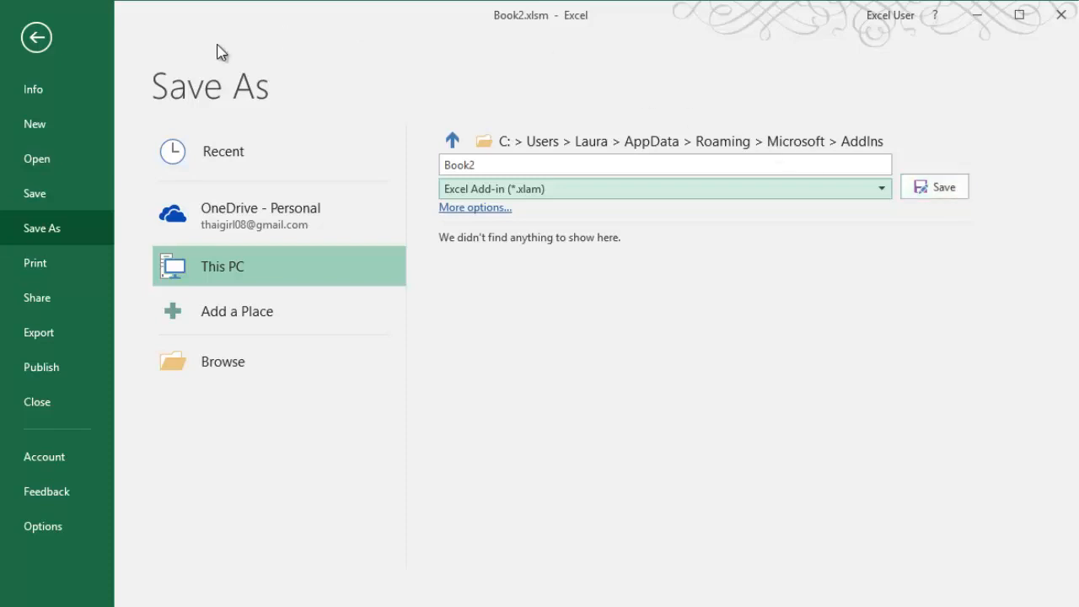
{"action": "left_click", "coordinate": [25, 46]}
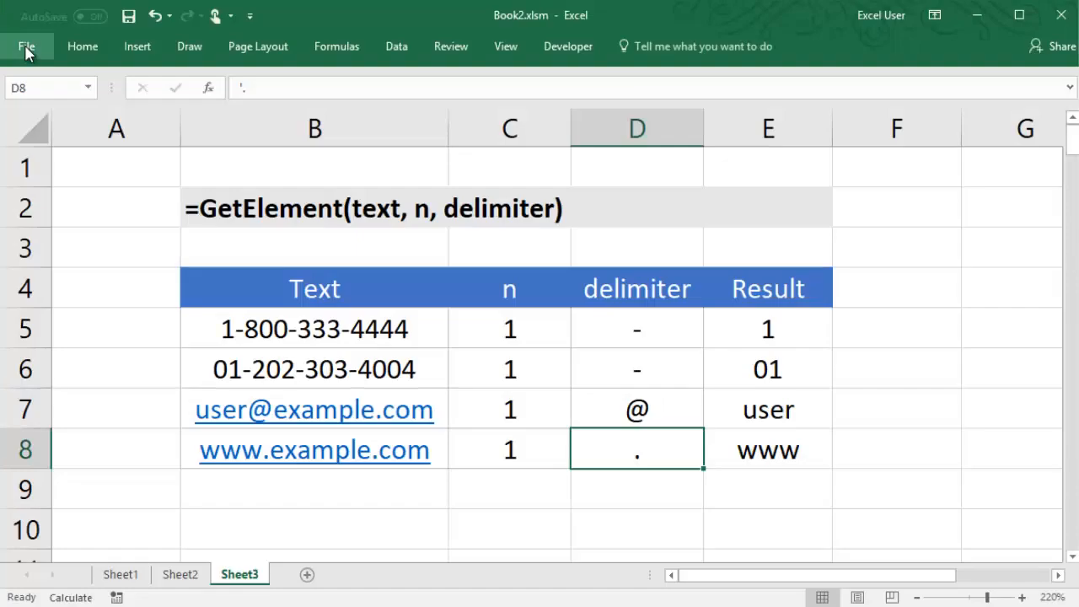